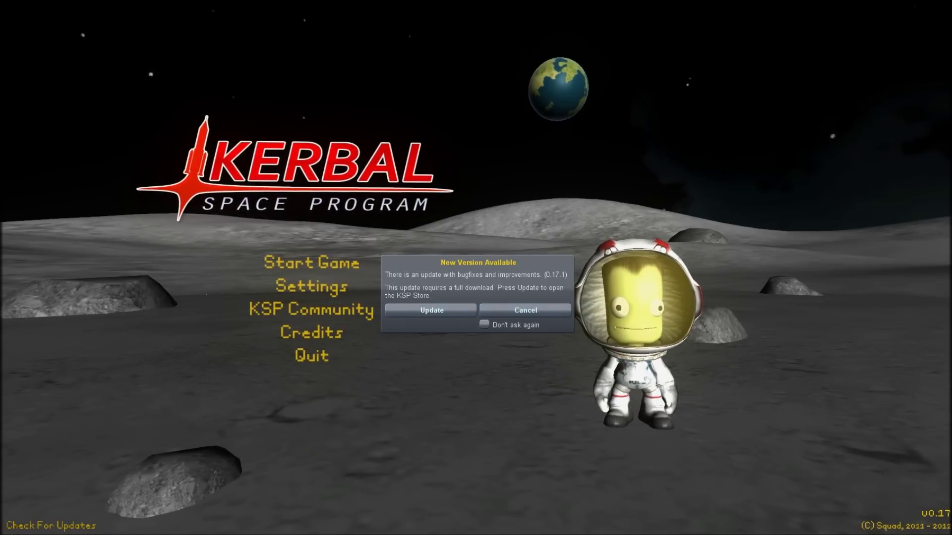
- Skip the update notice and launch a new Sandbox game via Start Game and Start New
{"action": "left_click", "coordinate": [525, 310]}
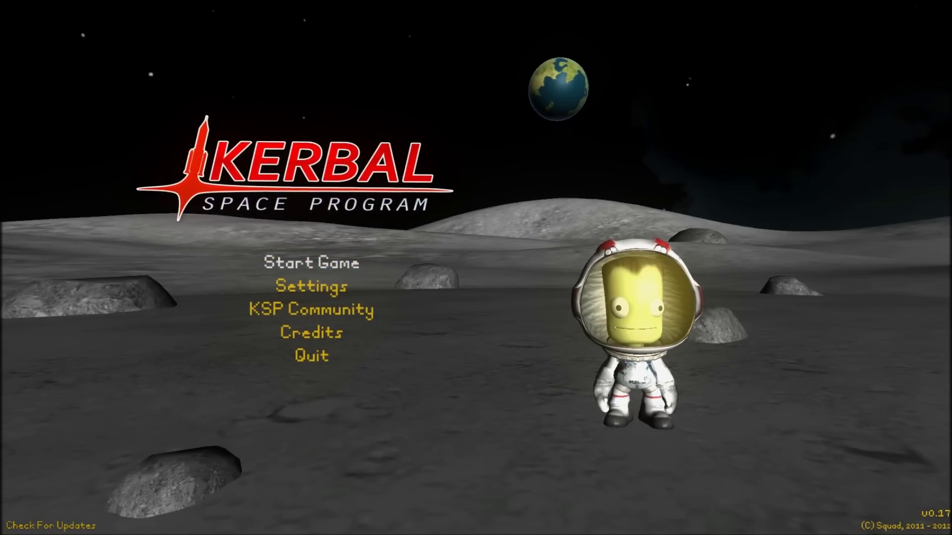
{"action": "left_click", "coordinate": [311, 263]}
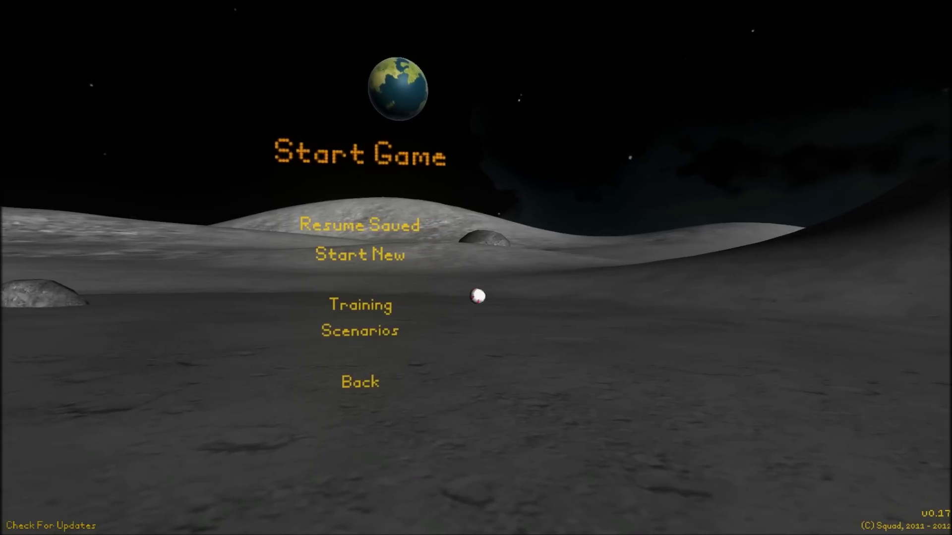
{"action": "left_click", "coordinate": [360, 254]}
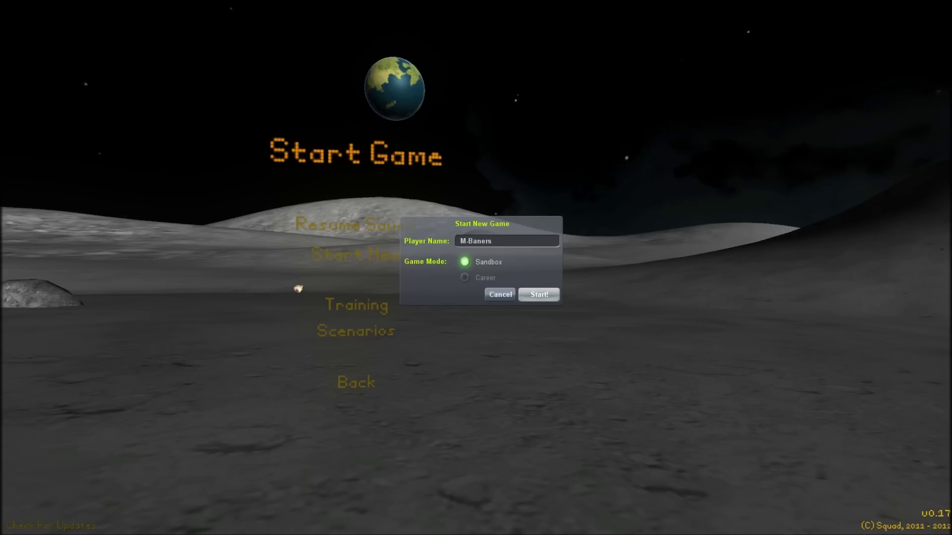
{"action": "left_click", "coordinate": [540, 295]}
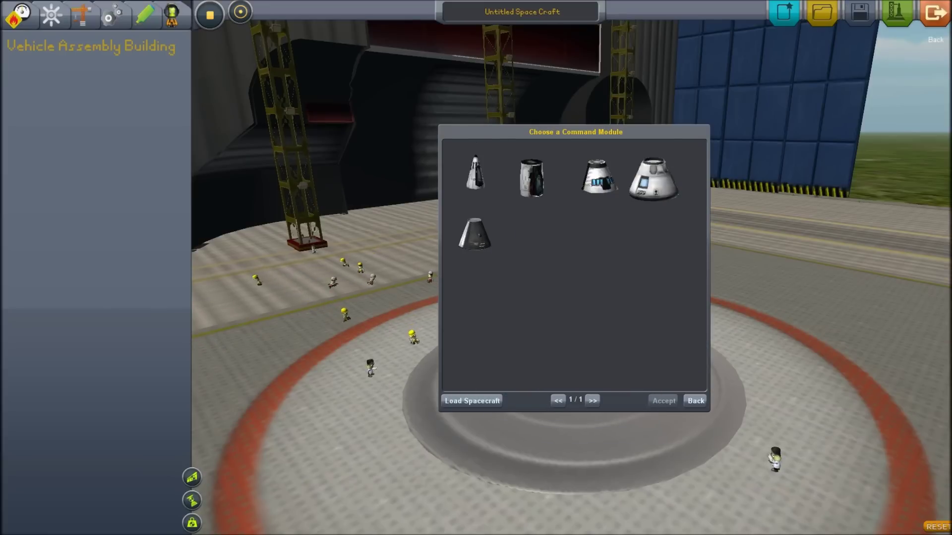
- Return to the space centre, then choose the Mk1 Cockpit as the command module
{"action": "left_click", "coordinate": [933, 12]}
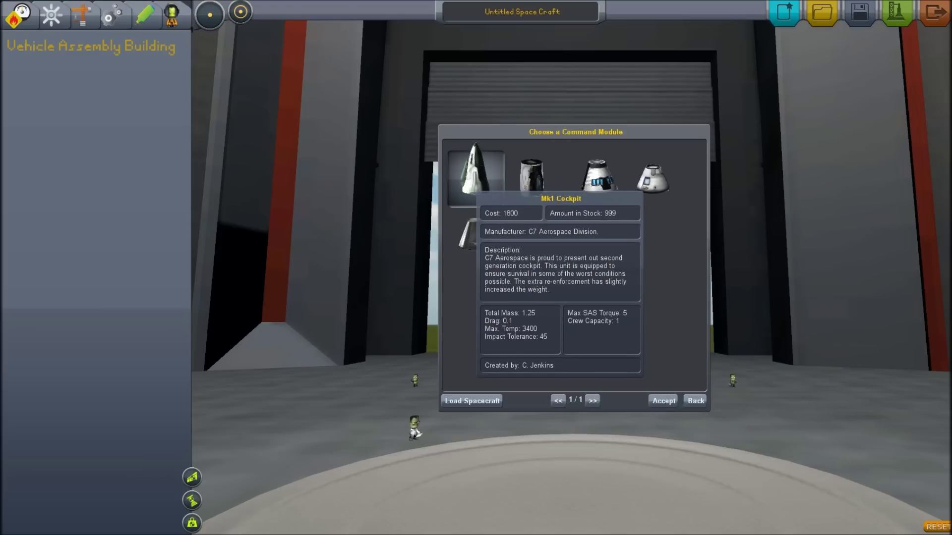
{"action": "left_click", "coordinate": [479, 182]}
{"action": "left_click", "coordinate": [476, 179]}
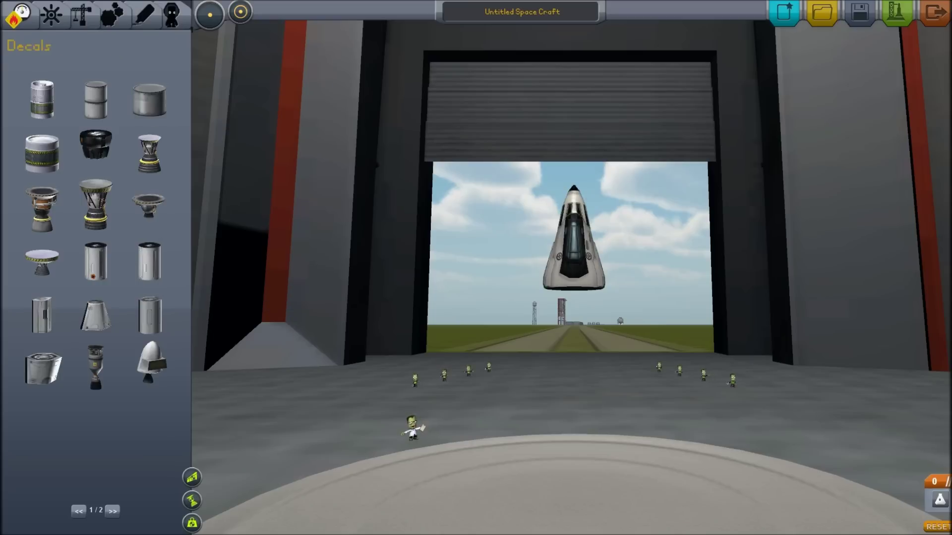
{"action": "left_click", "coordinate": [81, 13]}
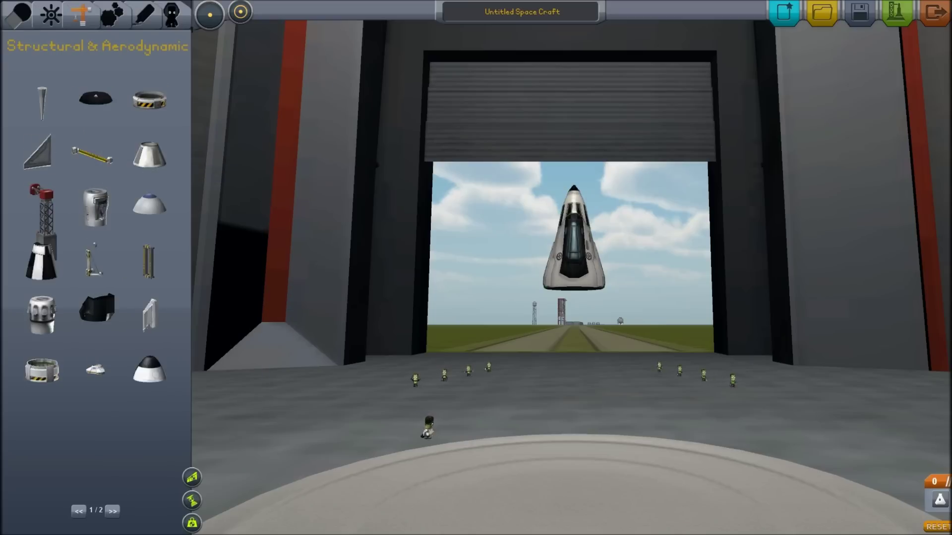
{"action": "left_click", "coordinate": [50, 13]}
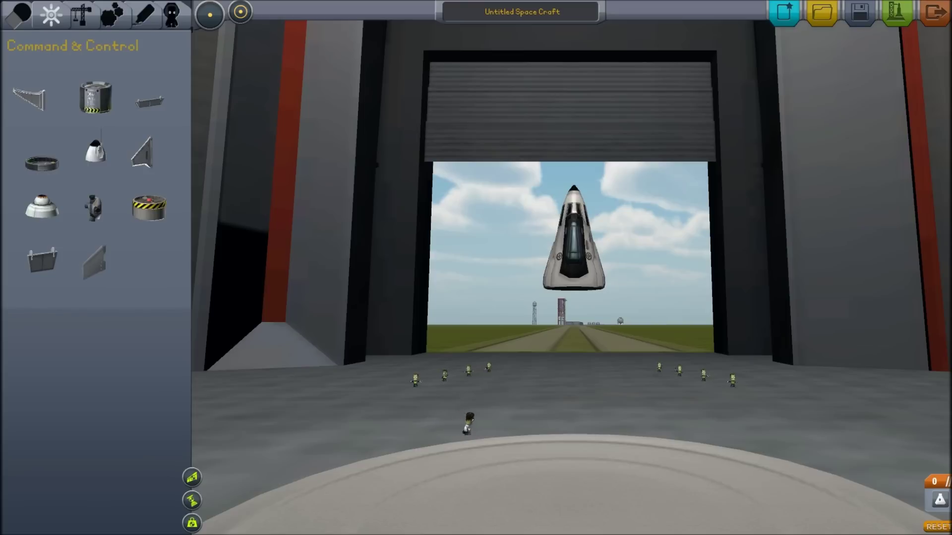
{"action": "left_click", "coordinate": [134, 149]}
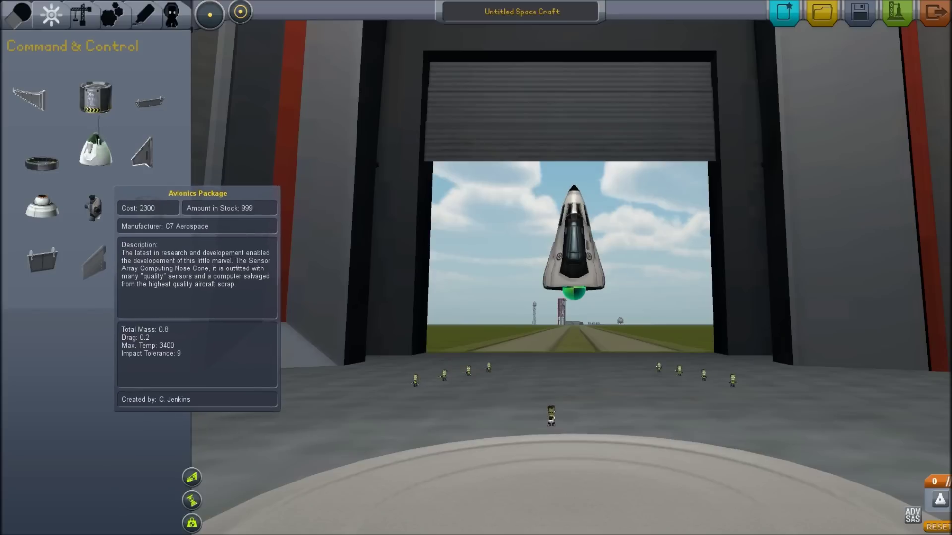
{"action": "left_click", "coordinate": [112, 14]}
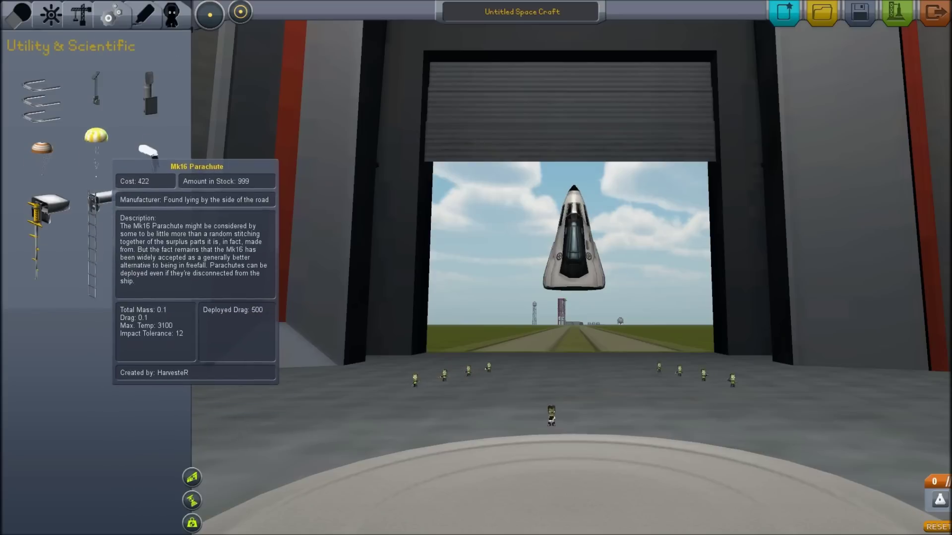
{"action": "left_click", "coordinate": [96, 137]}
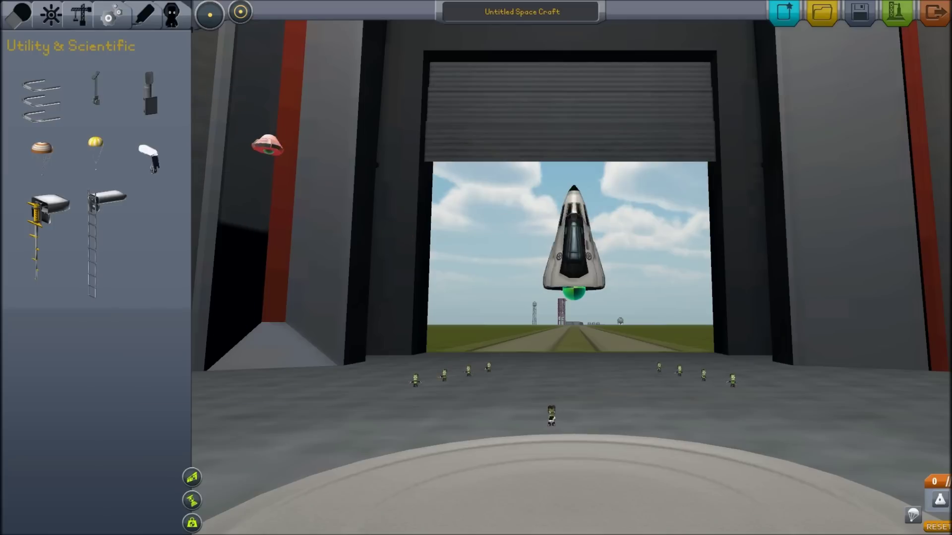
{"action": "left_click", "coordinate": [149, 223]}
{"action": "mouse_move", "coordinate": [476, 267]}
{"action": "left_mouse_down"}
{"action": "mouse_move", "coordinate": [669, 268]}
{"action": "mouse_move", "coordinate": [476, 268]}
{"action": "left_mouse_up"}
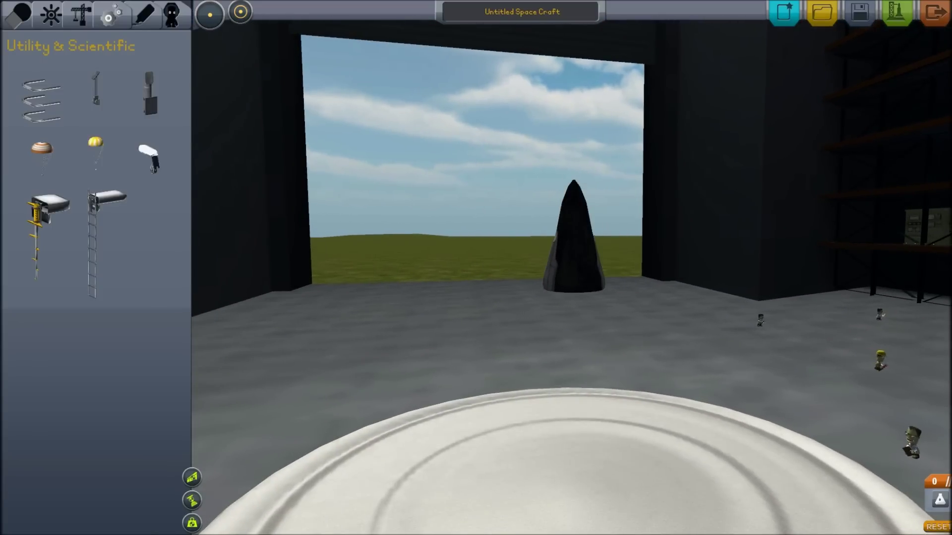
{"action": "left_click_drag", "start_coordinate": [335, 357], "coordinate": [527, 356]}
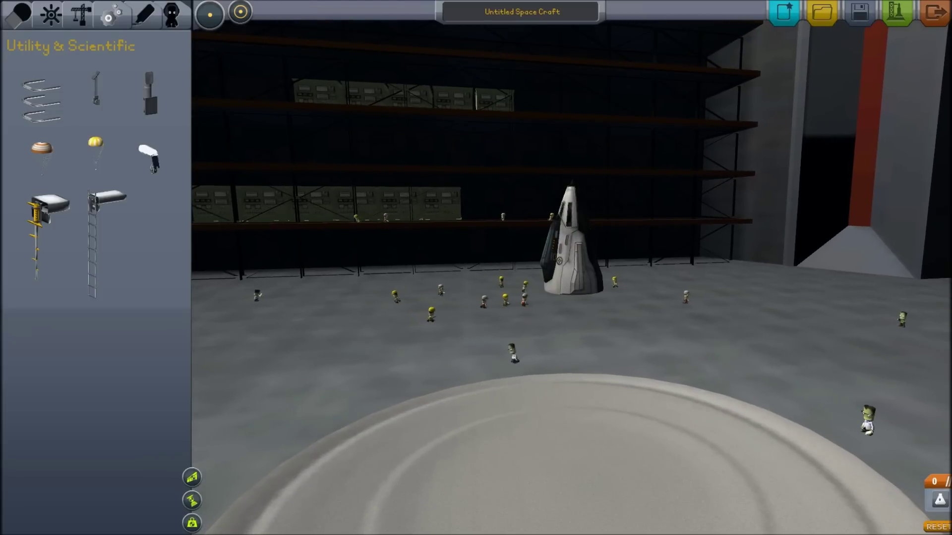
{"action": "left_click_drag", "start_coordinate": [526, 356], "coordinate": [335, 356]}
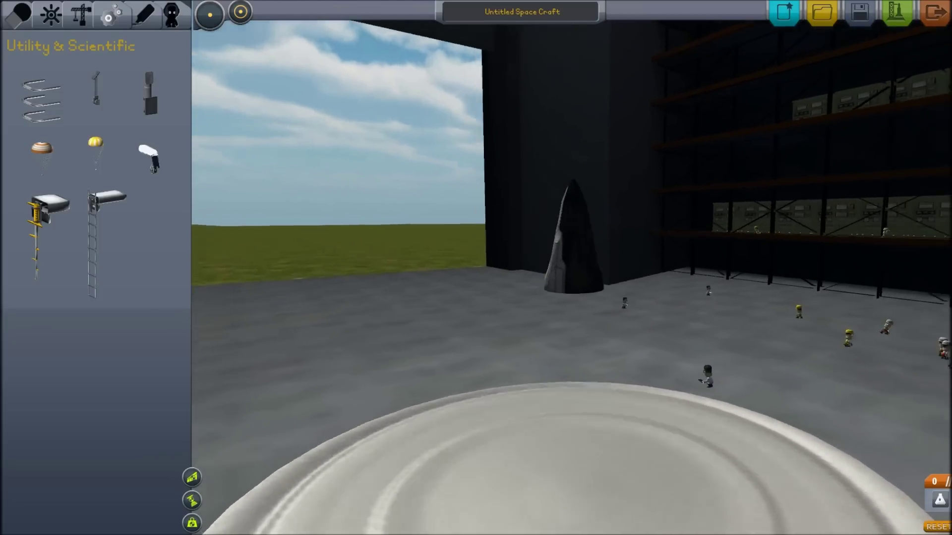
{"action": "left_click_drag", "start_coordinate": [527, 355], "coordinate": [335, 357]}
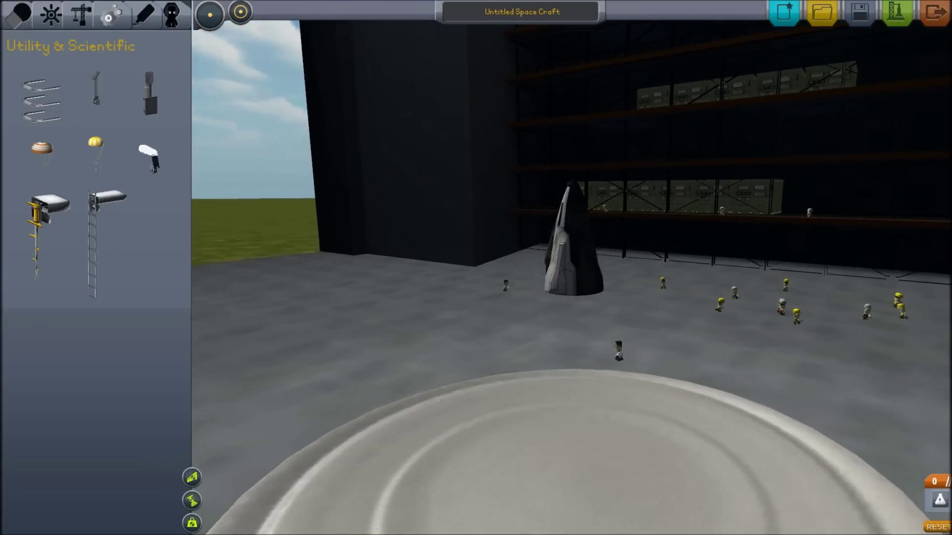
{"action": "left_click", "coordinate": [20, 14]}
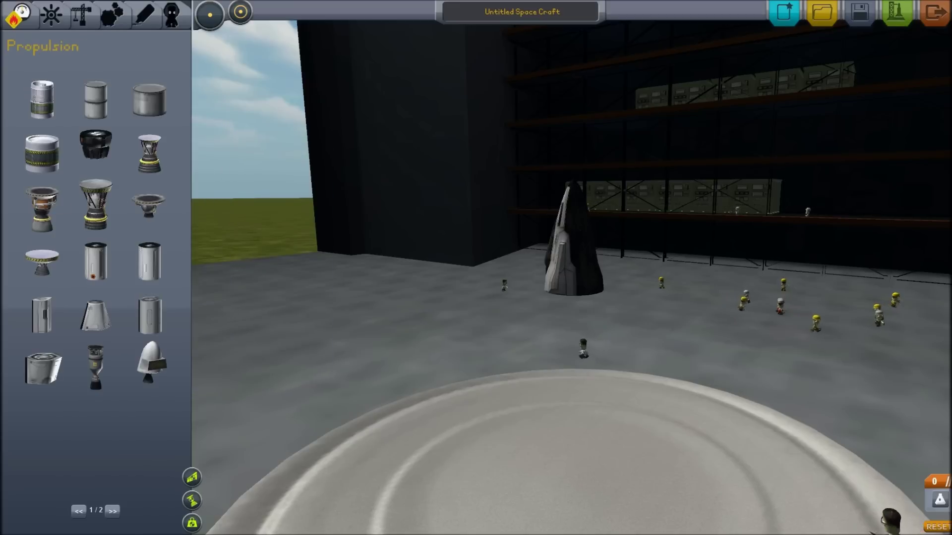
{"action": "left_click_drag", "start_coordinate": [526, 357], "coordinate": [334, 355]}
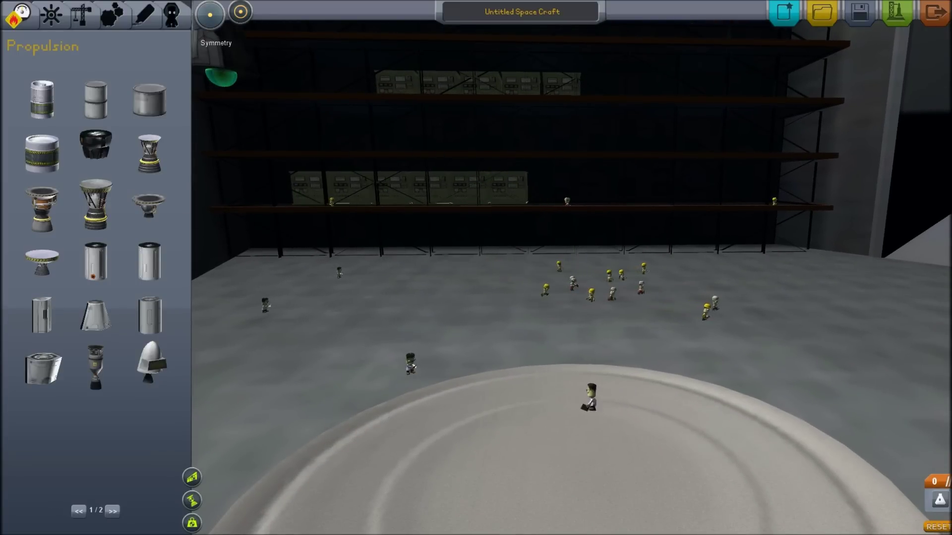
{"action": "left_click", "coordinate": [95, 313]}
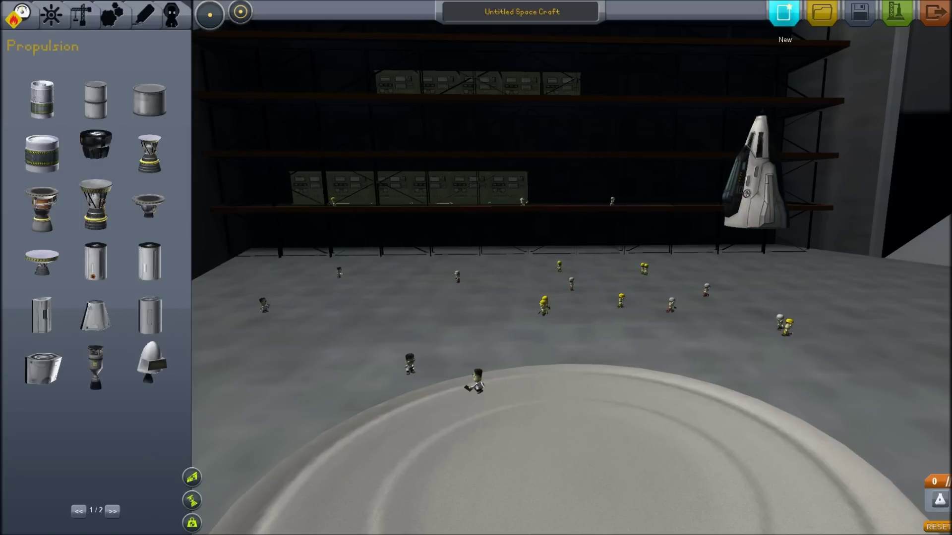
- Restart the craft with the Mk1-2 Command Pod as its base part
{"action": "left_click", "coordinate": [785, 13]}
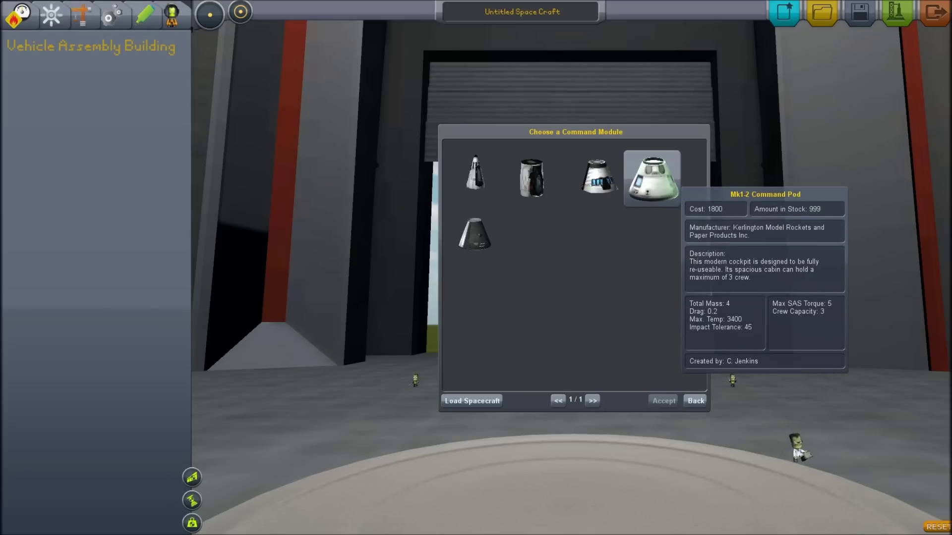
{"action": "left_click", "coordinate": [652, 179]}
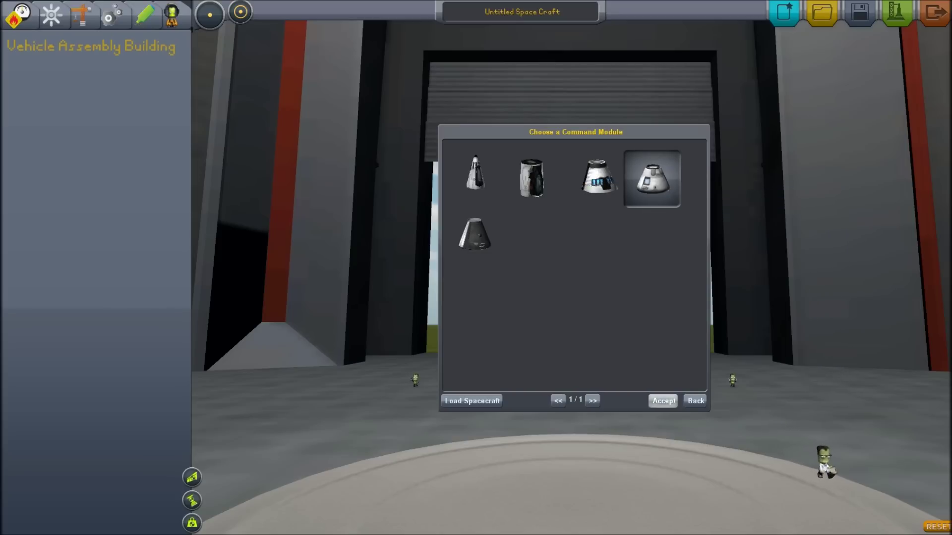
{"action": "left_click", "coordinate": [663, 401]}
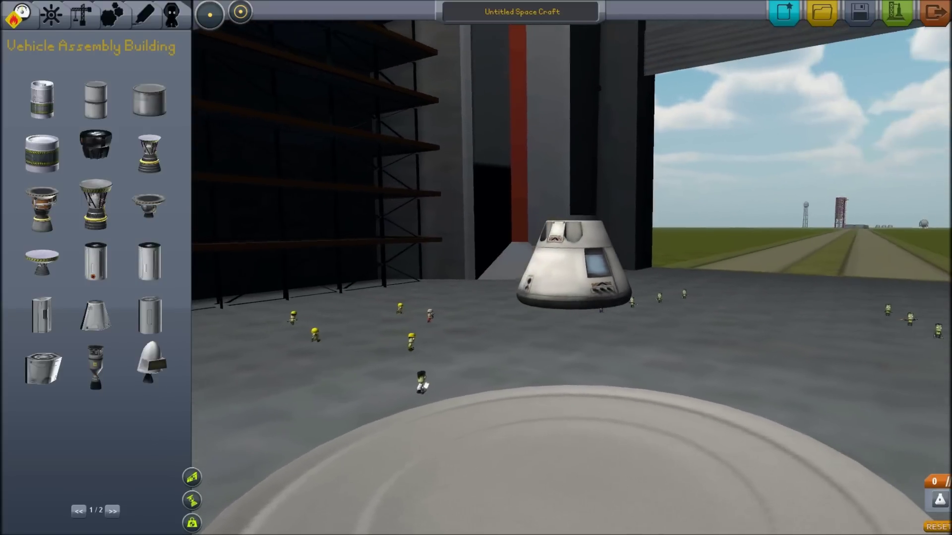
- Find the Mk16 Parachute among Utility & Scientific parts and attach it atop the Mk1-2 pod
{"action": "left_click", "coordinate": [112, 511]}
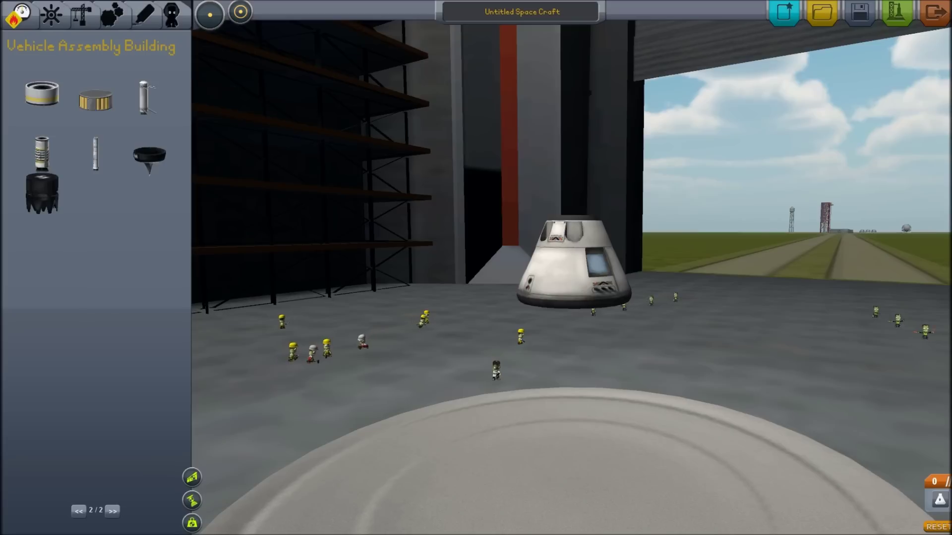
{"action": "left_click", "coordinate": [82, 14]}
{"action": "left_click", "coordinate": [20, 14]}
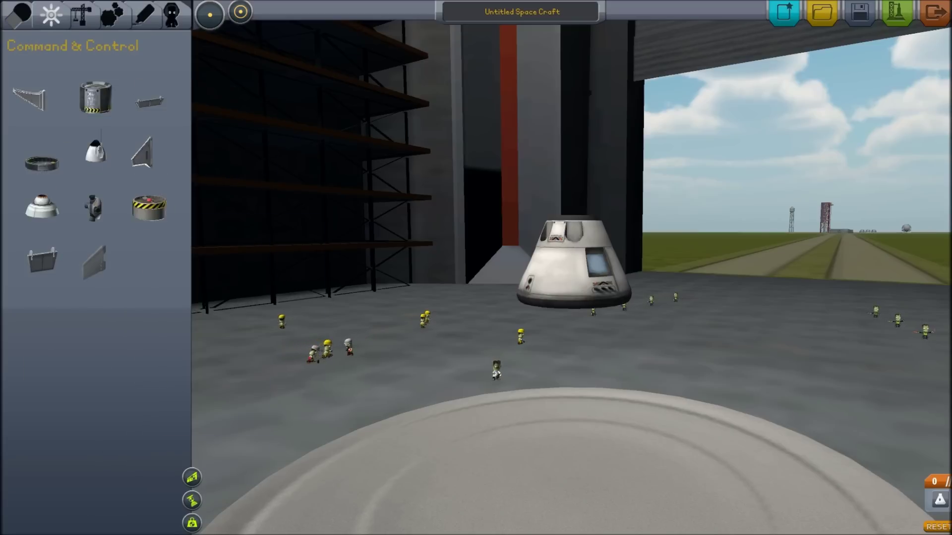
{"action": "left_click", "coordinate": [81, 14]}
{"action": "left_click", "coordinate": [111, 14]}
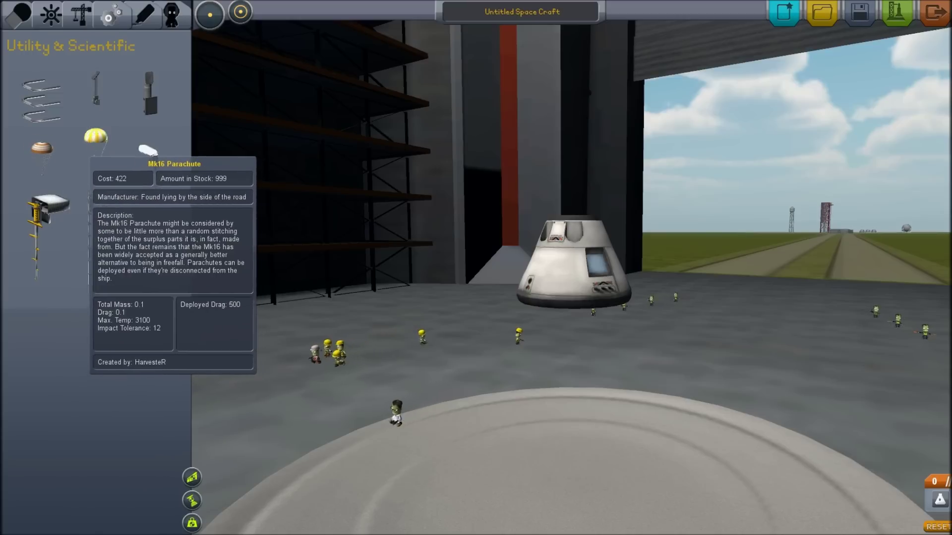
{"action": "left_click", "coordinate": [42, 147]}
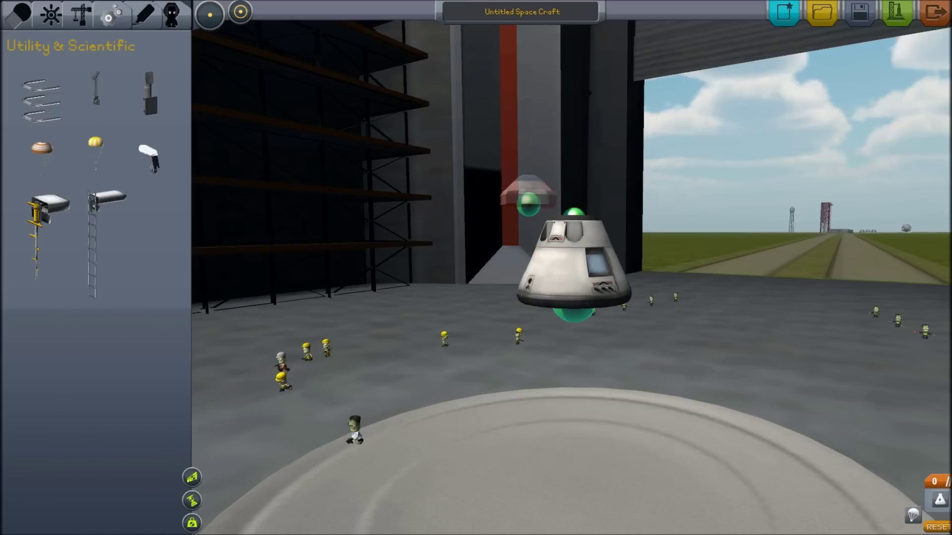
{"action": "left_click", "coordinate": [574, 202]}
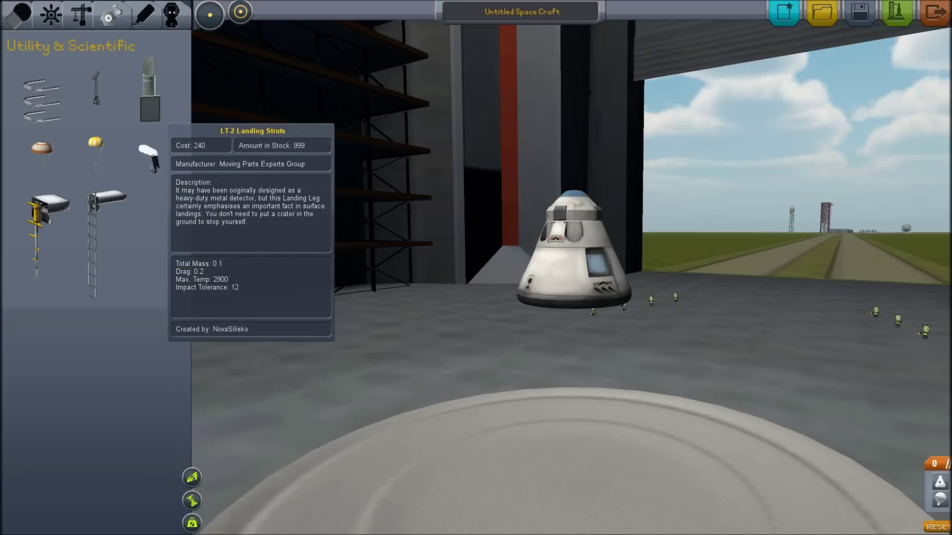
- Attach an advanced SAS module below the pod and a hazard-striped part on top
{"action": "left_click", "coordinate": [50, 15]}
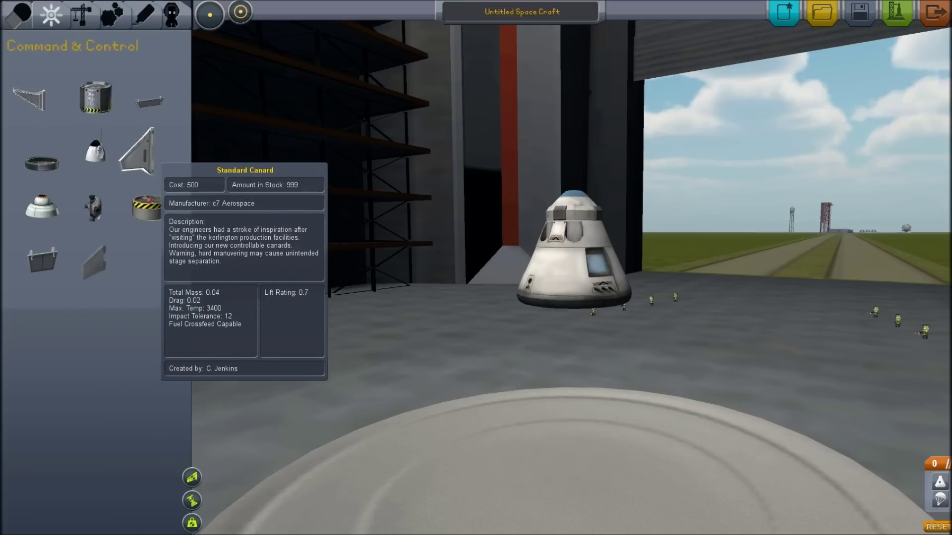
{"action": "left_click", "coordinate": [95, 95]}
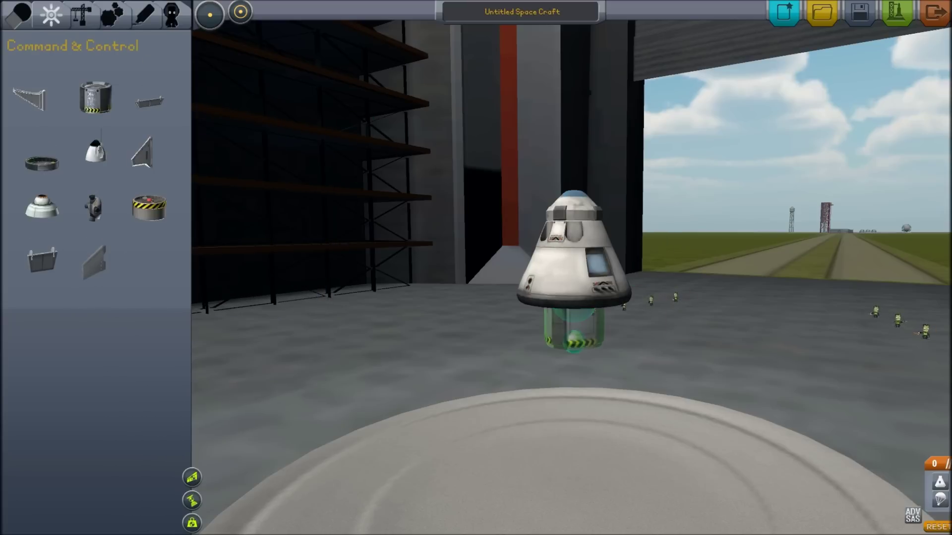
{"action": "left_click", "coordinate": [149, 204]}
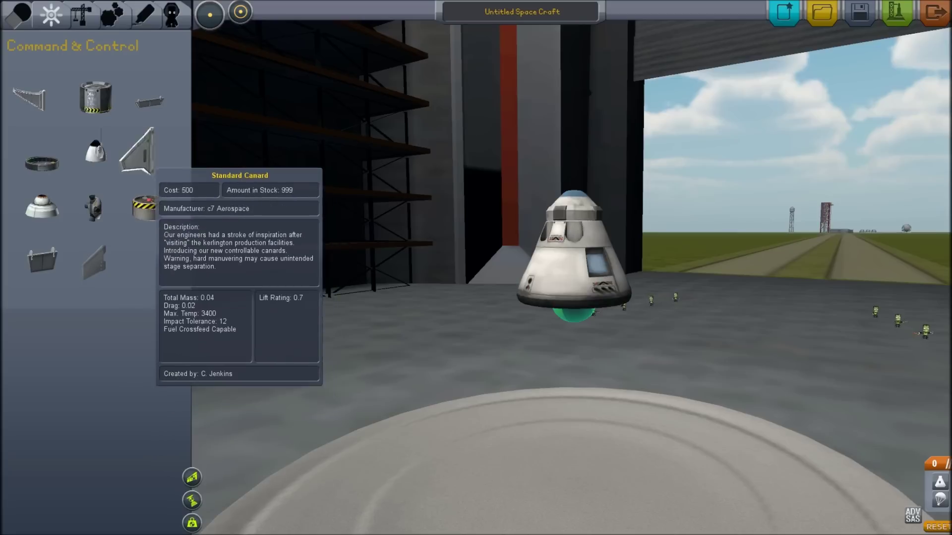
{"action": "left_click", "coordinate": [149, 207]}
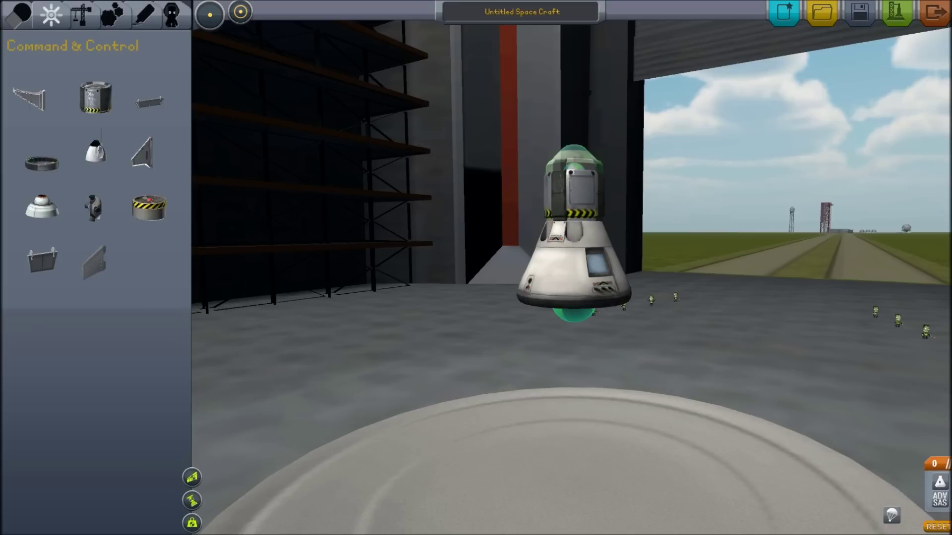
{"action": "left_click", "coordinate": [575, 186]}
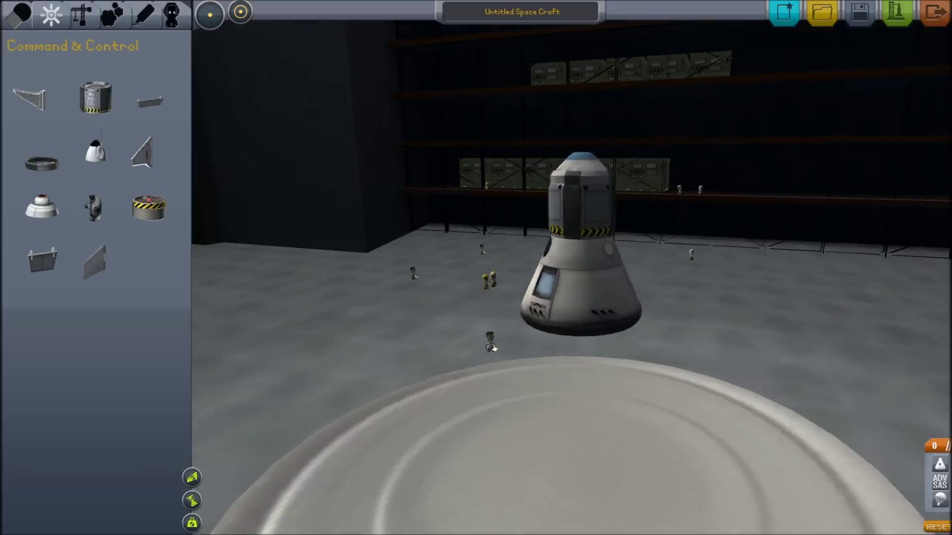
{"action": "mouse_move", "coordinate": [492, 348]}
{"action": "left_mouse_down"}
{"action": "mouse_move", "coordinate": [515, 331]}
{"action": "mouse_move", "coordinate": [430, 318]}
{"action": "left_mouse_up"}
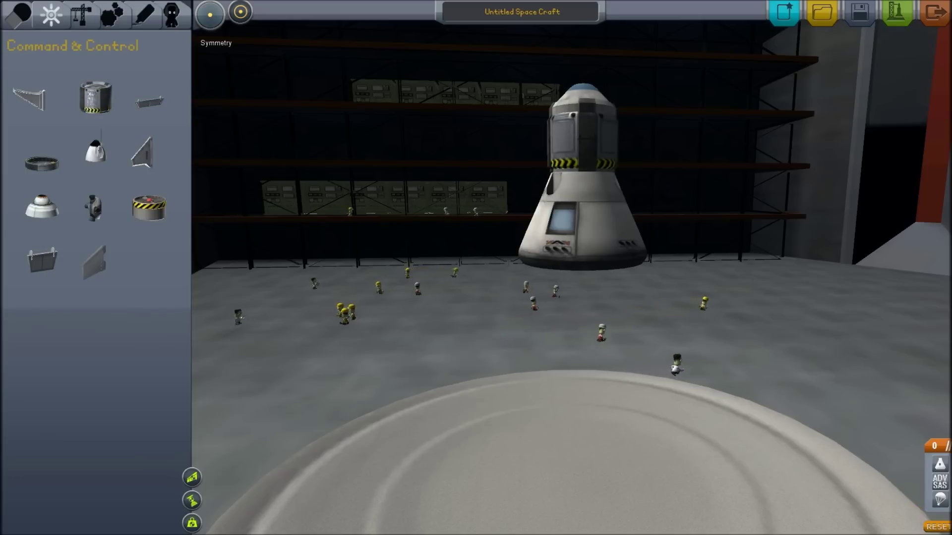
- Browse the Propulsion, Command and Structural parts and pick up the Rockomax decoupler
{"action": "left_click", "coordinate": [21, 14]}
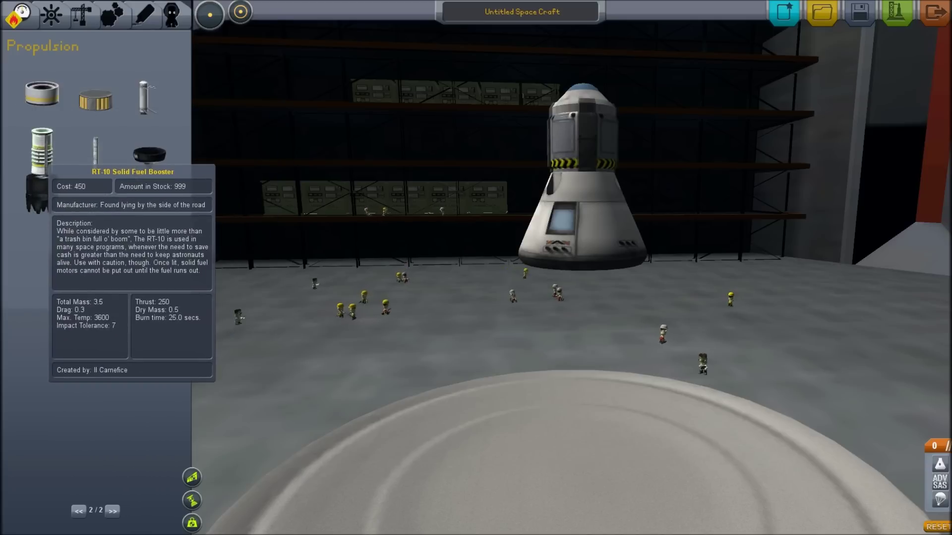
{"action": "left_click", "coordinate": [52, 13]}
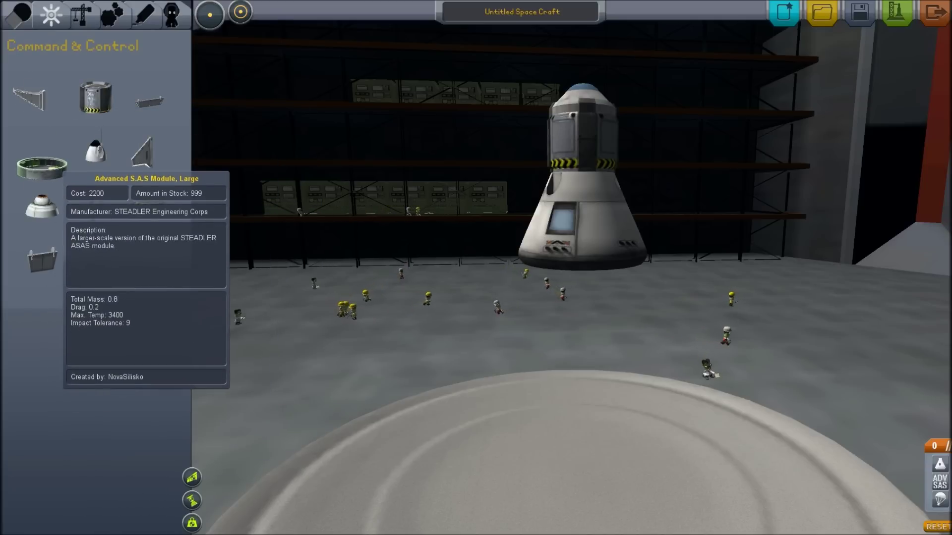
{"action": "left_click", "coordinate": [82, 13]}
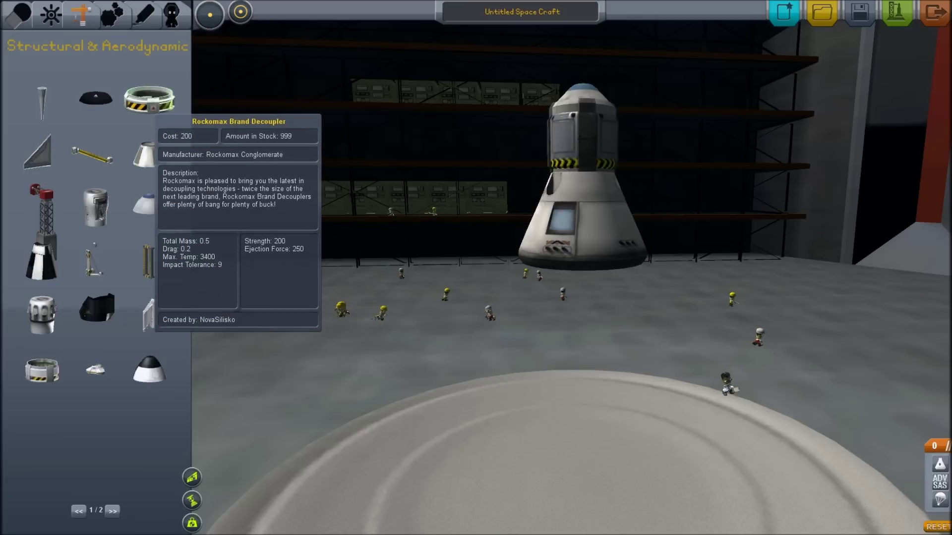
{"action": "left_click", "coordinate": [41, 370]}
- Snap the Rockomax decoupler under the pod, then pick up and discard a Radial Engine Body
{"action": "left_click", "coordinate": [588, 298]}
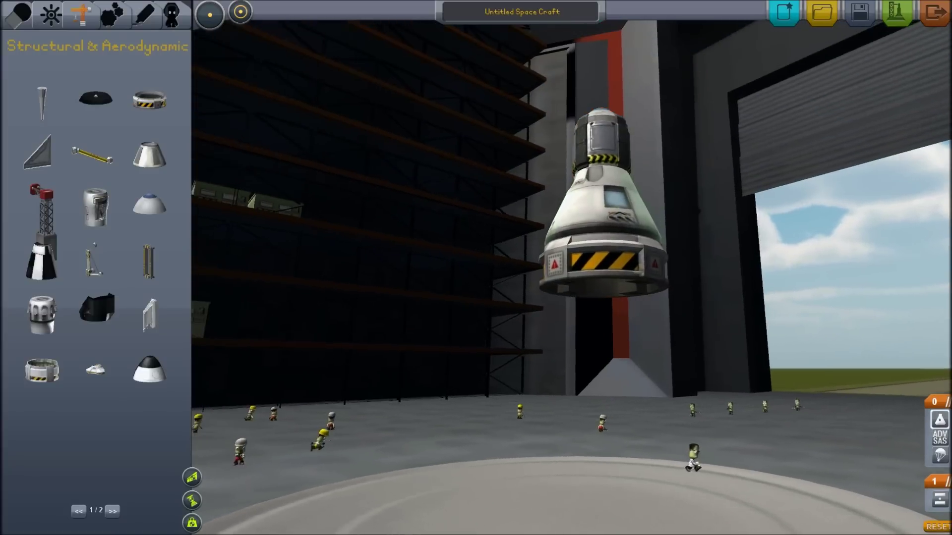
{"action": "mouse_move", "coordinate": [584, 396]}
{"action": "left_mouse_down"}
{"action": "mouse_move", "coordinate": [716, 468]}
{"action": "mouse_move", "coordinate": [95, 207]}
{"action": "left_mouse_up"}
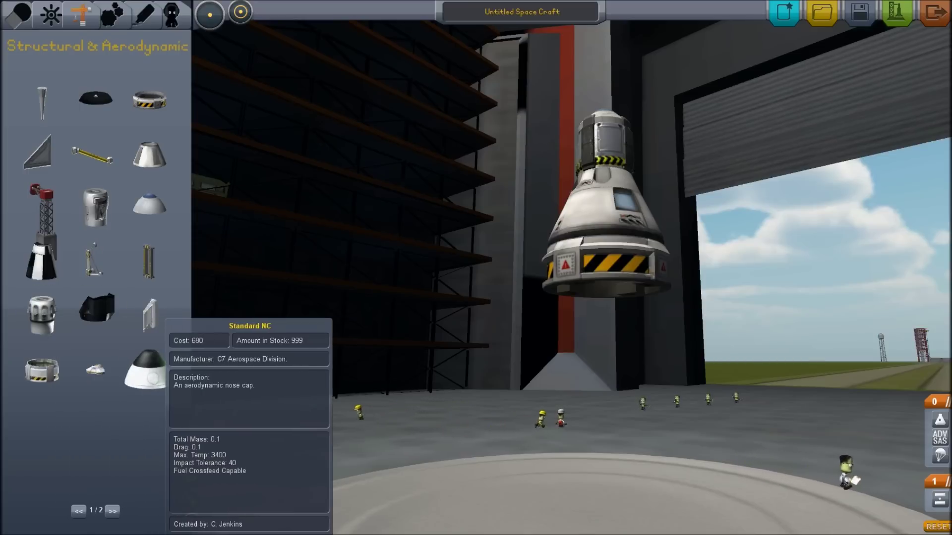
{"action": "left_click", "coordinate": [113, 511]}
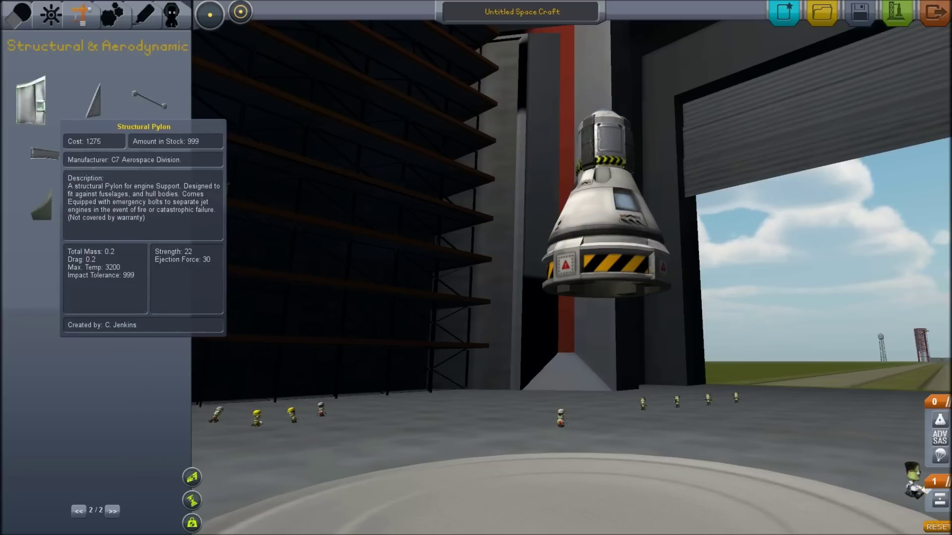
{"action": "left_click", "coordinate": [78, 511]}
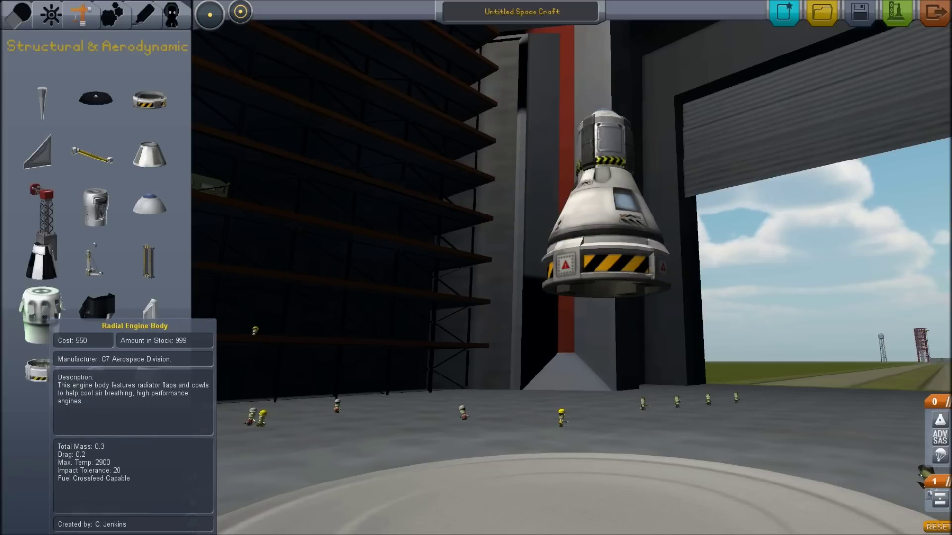
{"action": "left_click", "coordinate": [41, 313]}
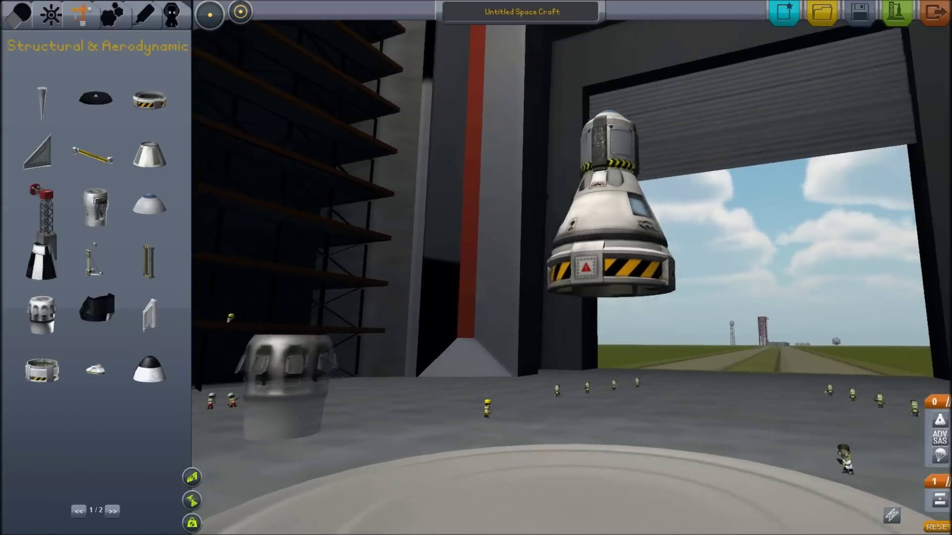
{"action": "left_click", "coordinate": [141, 327]}
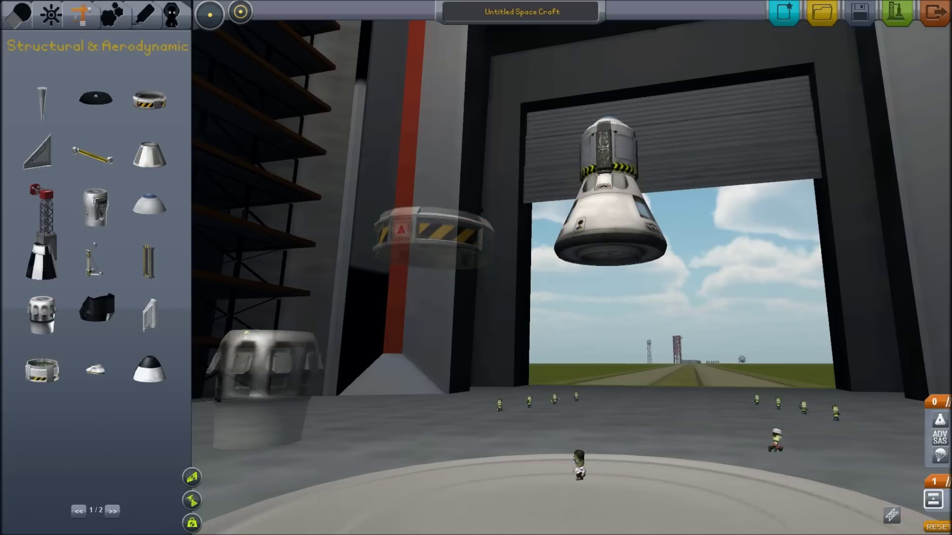
- Stack the decoupler, Radial Engine Body and TVR-1180C Tri-Coupler under the Mk1-2 pod
{"action": "left_click", "coordinate": [610, 264]}
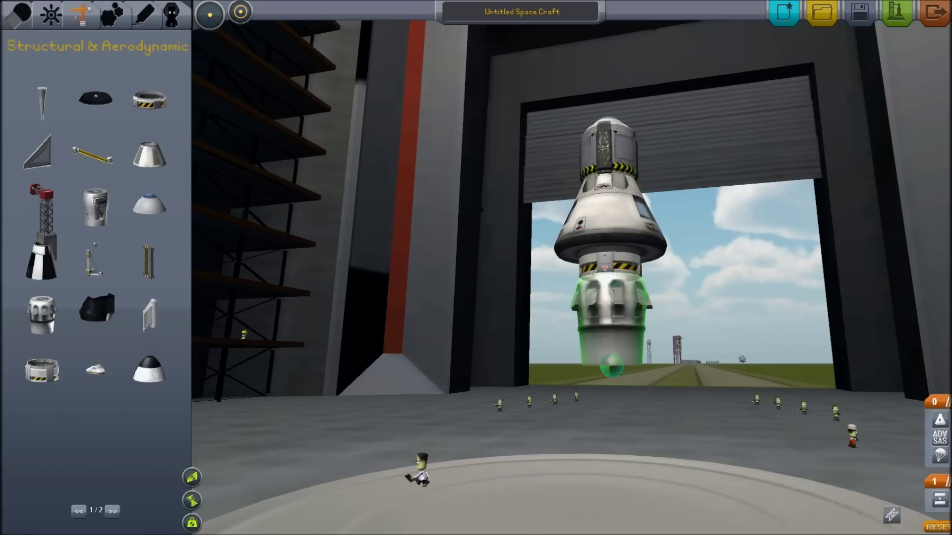
{"action": "left_click", "coordinate": [611, 313]}
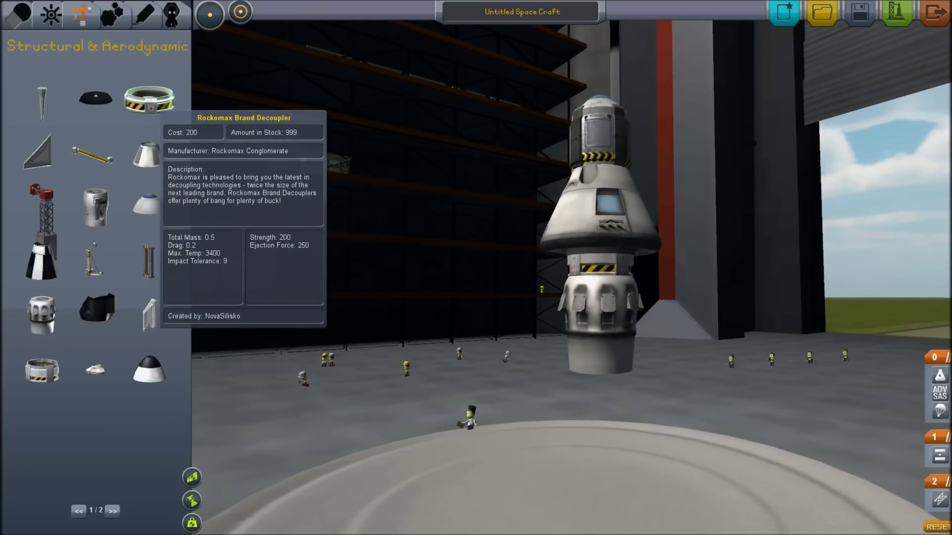
{"action": "left_click", "coordinate": [149, 99]}
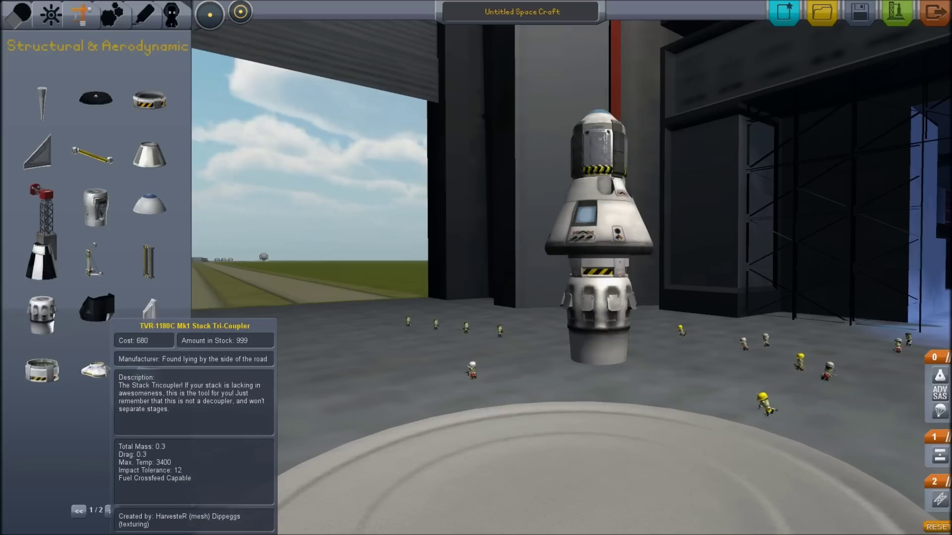
{"action": "left_click", "coordinate": [95, 370]}
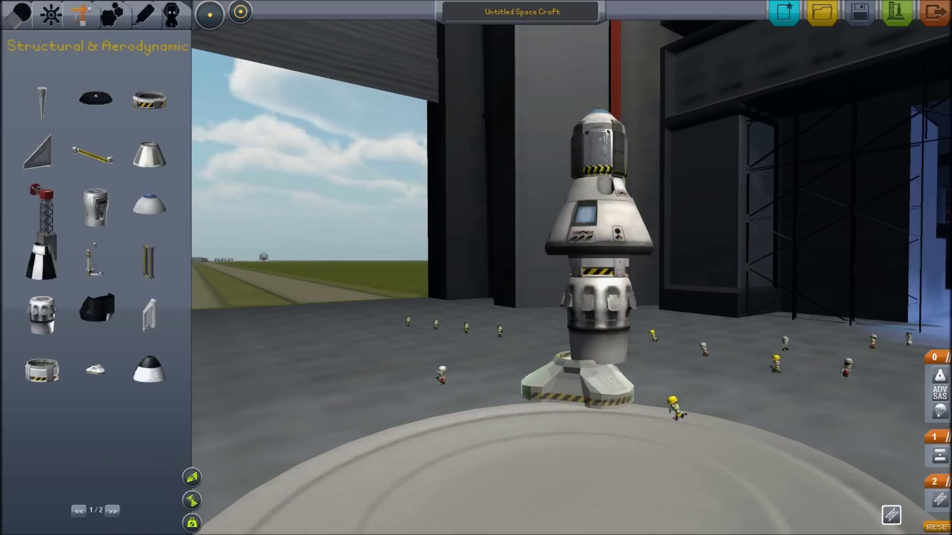
{"action": "left_click", "coordinate": [595, 381]}
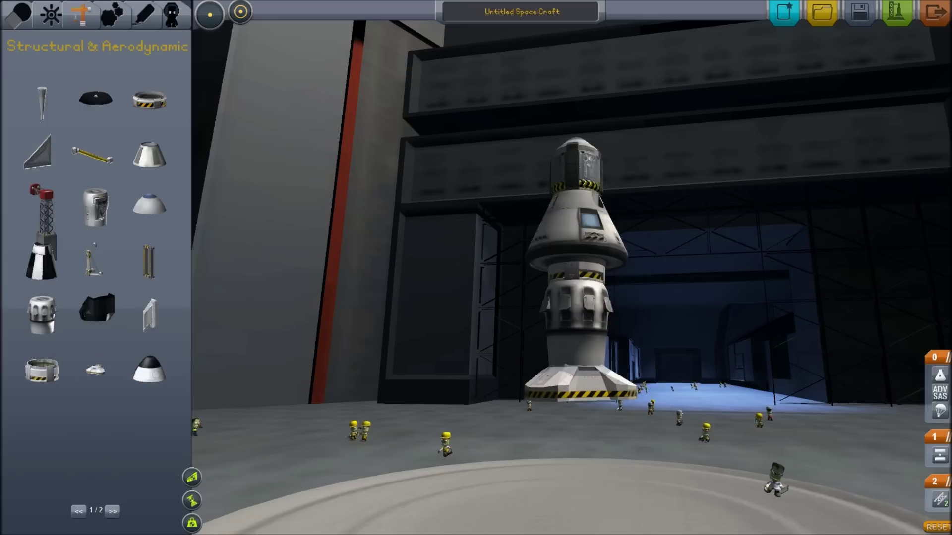
- Reattach a fresh tri-coupler at the rocket base and list the Propulsion parts
{"action": "left_click", "coordinate": [580, 384]}
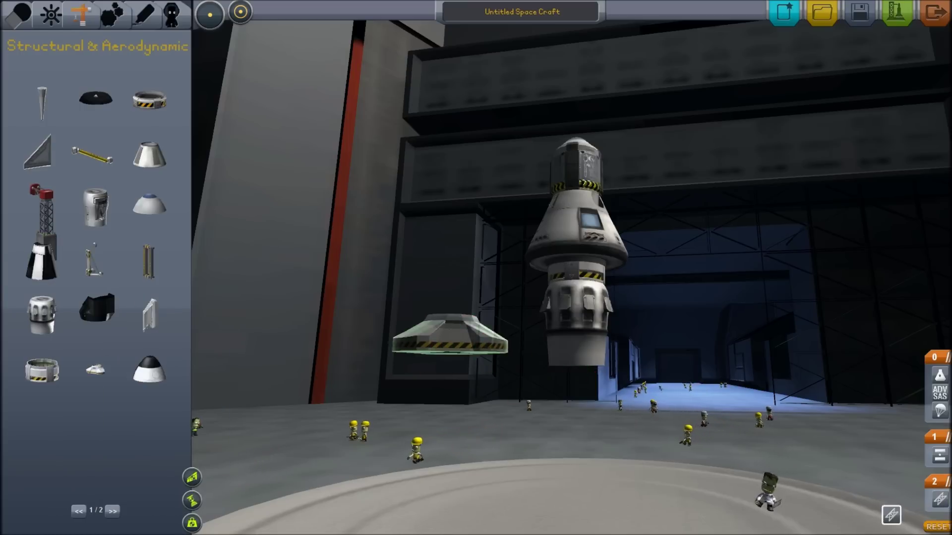
{"action": "left_click", "coordinate": [97, 298]}
{"action": "left_click", "coordinate": [41, 260]}
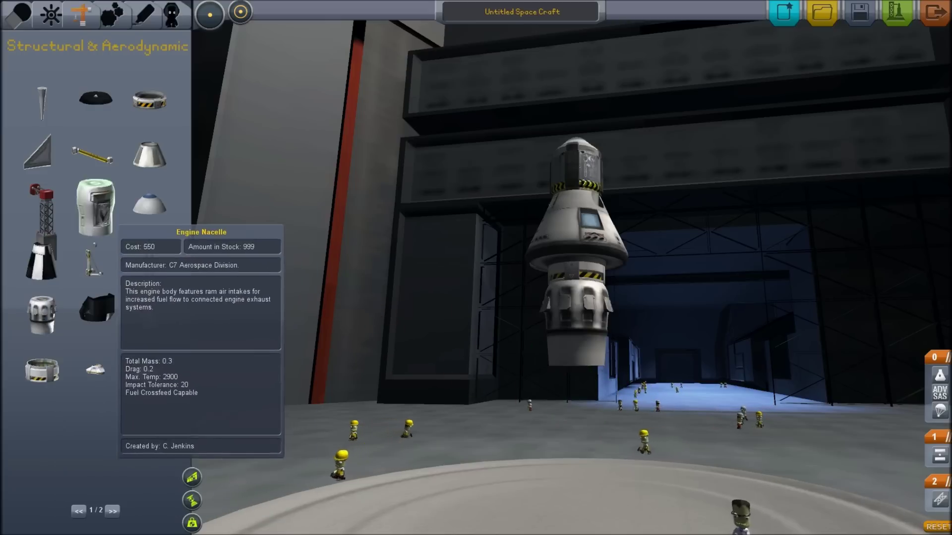
{"action": "left_click", "coordinate": [41, 312]}
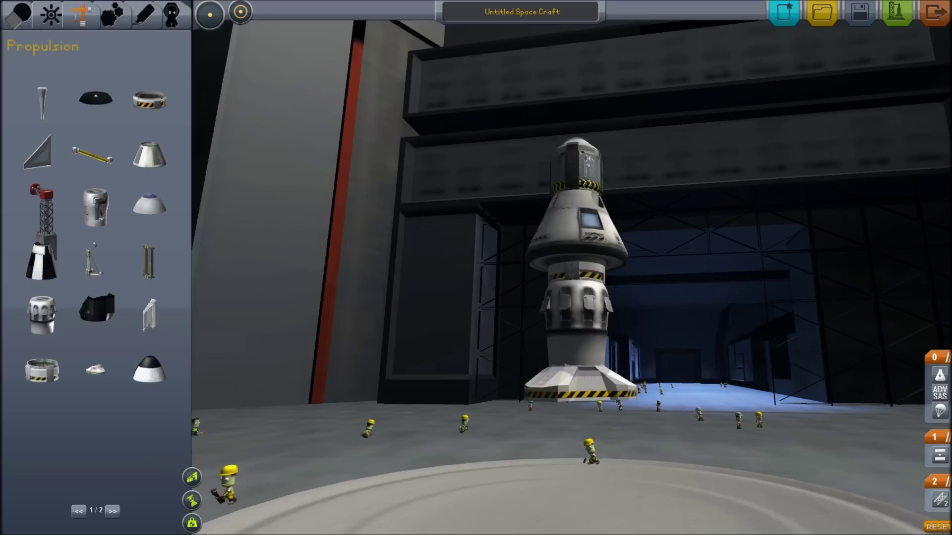
{"action": "left_click", "coordinate": [20, 13]}
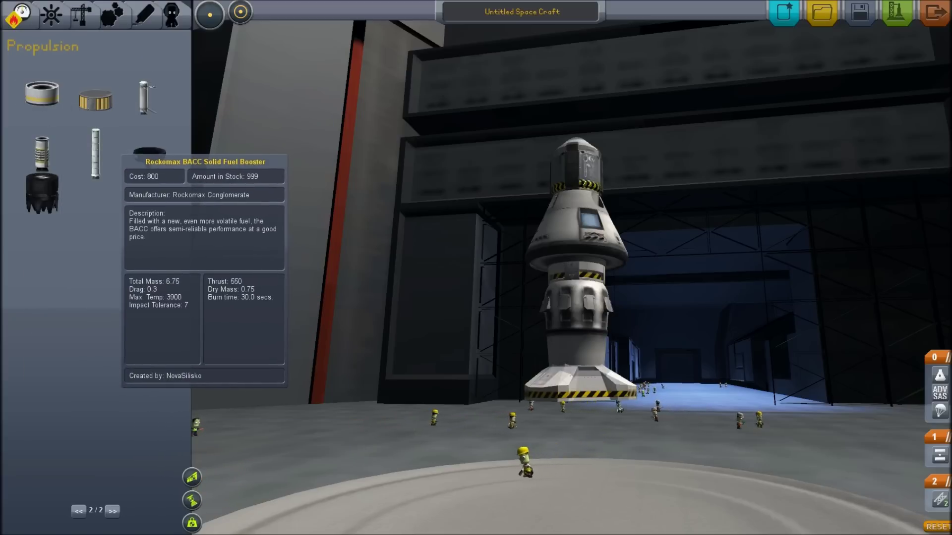
- Pick up a Rockomax BACC booster, orient it, and place it on the rocket's side
{"action": "left_click", "coordinate": [96, 153]}
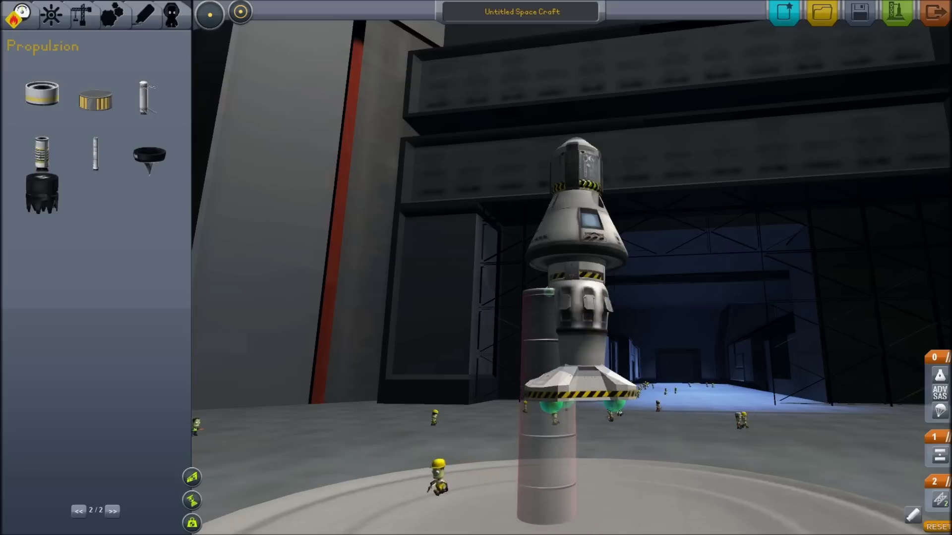
{"action": "key", "text": "w"}
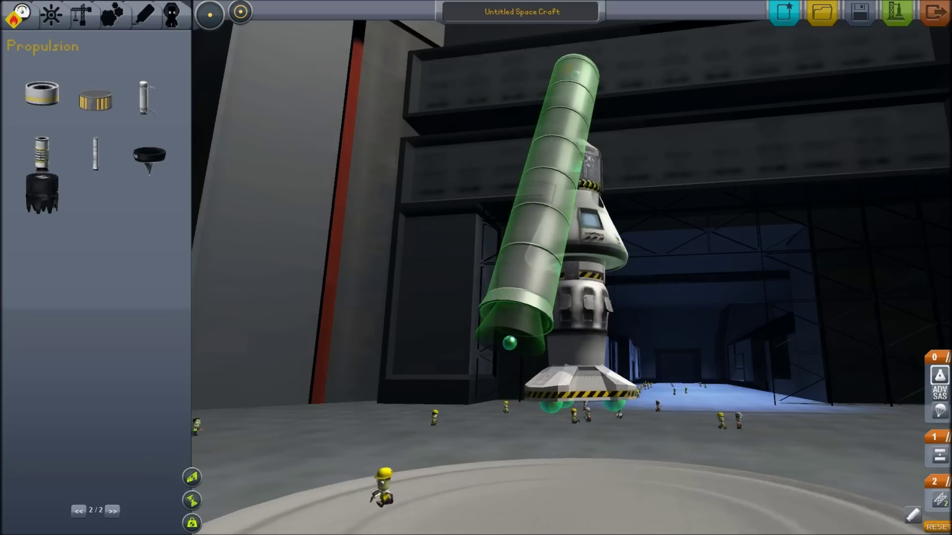
{"action": "key", "text": "s"}
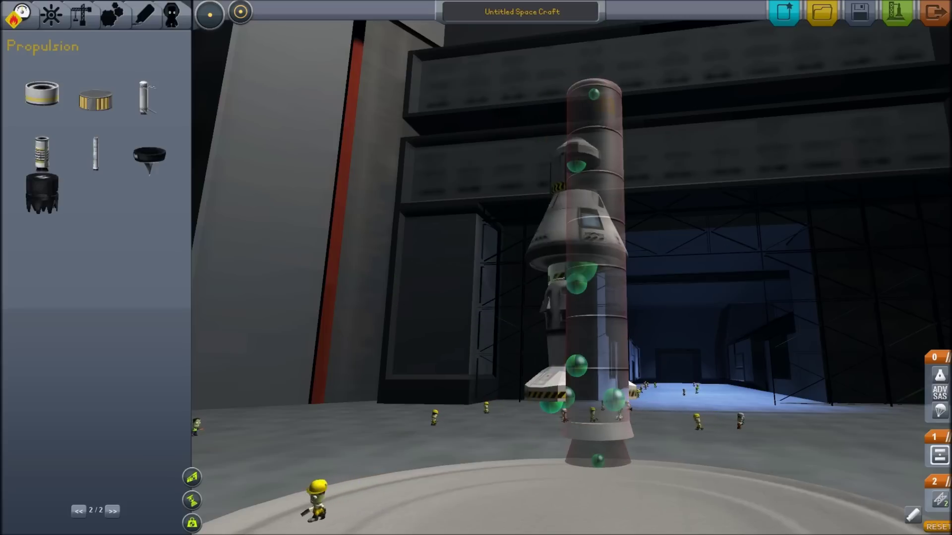
{"action": "key", "text": "w"}
{"action": "left_click", "coordinate": [576, 283]}
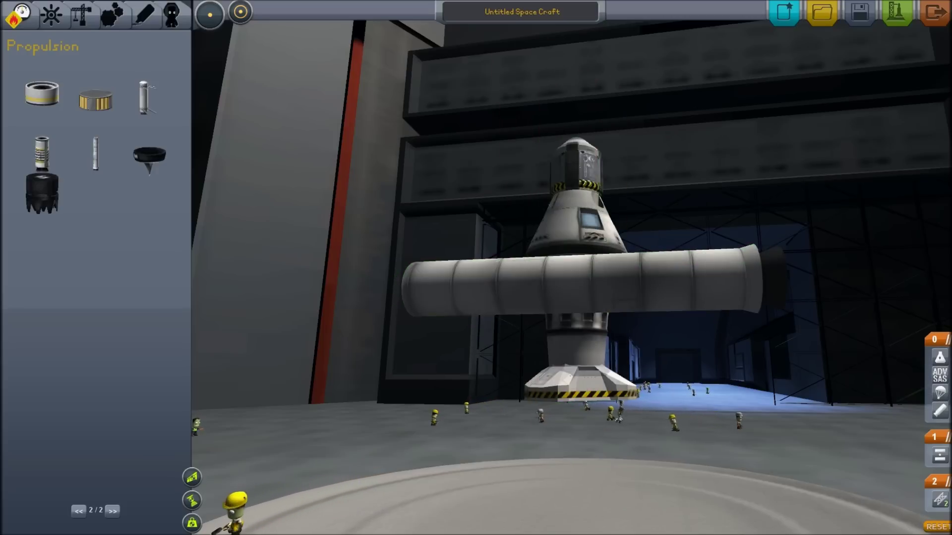
{"action": "key", "text": "Right"}
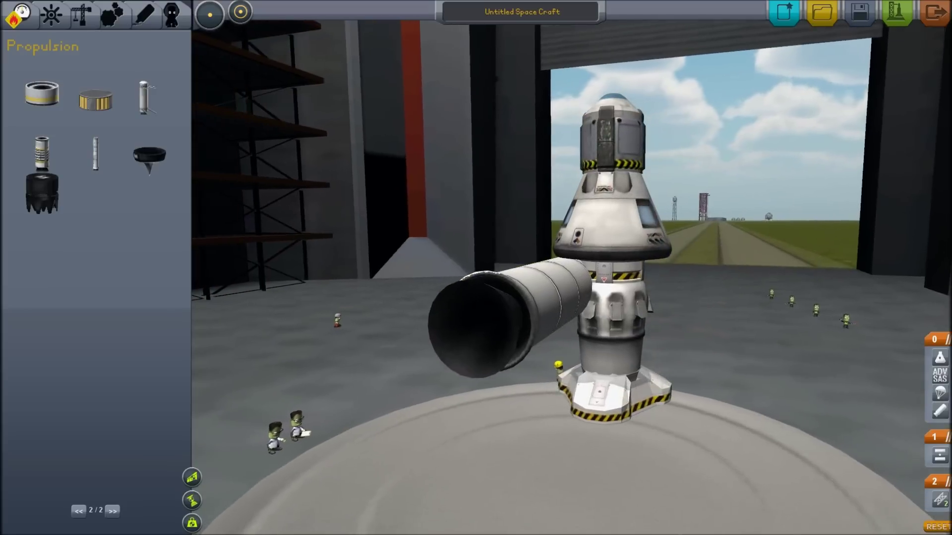
{"action": "key", "text": "Right"}
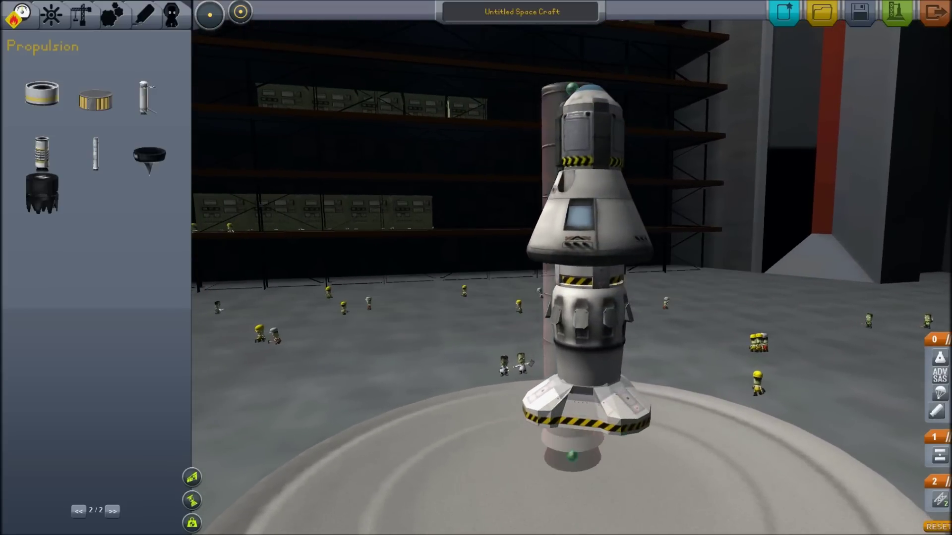
{"action": "left_click", "coordinate": [552, 298]}
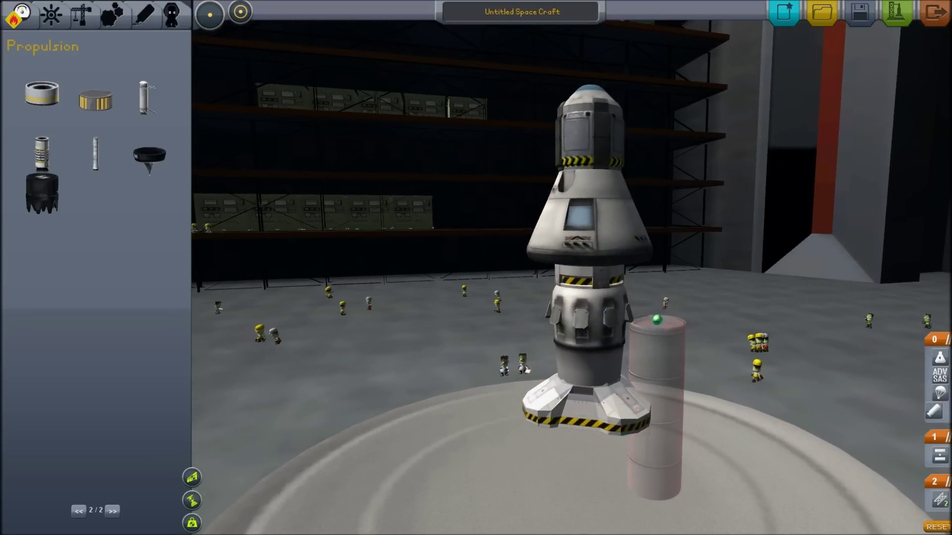
{"action": "left_click", "coordinate": [573, 223]}
{"action": "scroll", "coordinate": [572, 223], "scroll_direction": "down", "scroll_amount": 3}
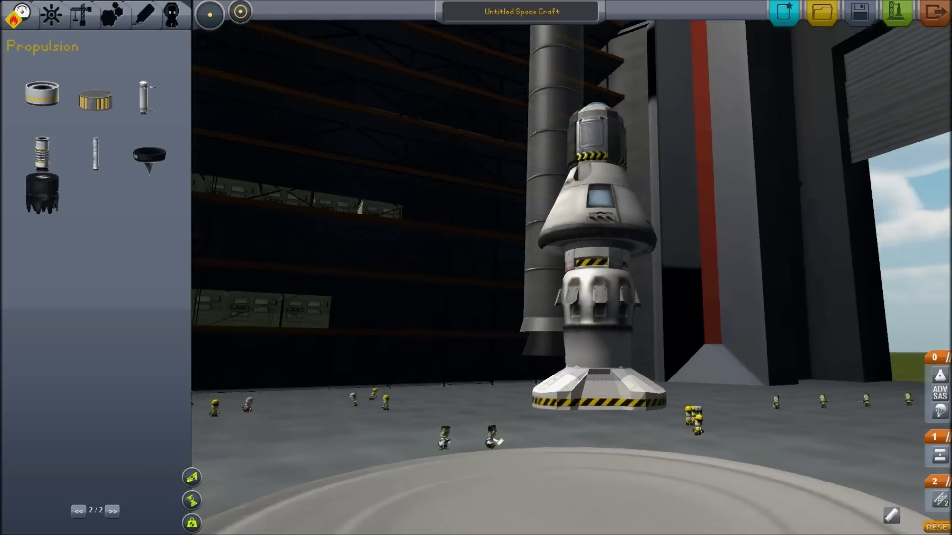
- Detach and reattach the engine section beneath the Mk1-2 pod
{"action": "key", "text": "Page_Down"}
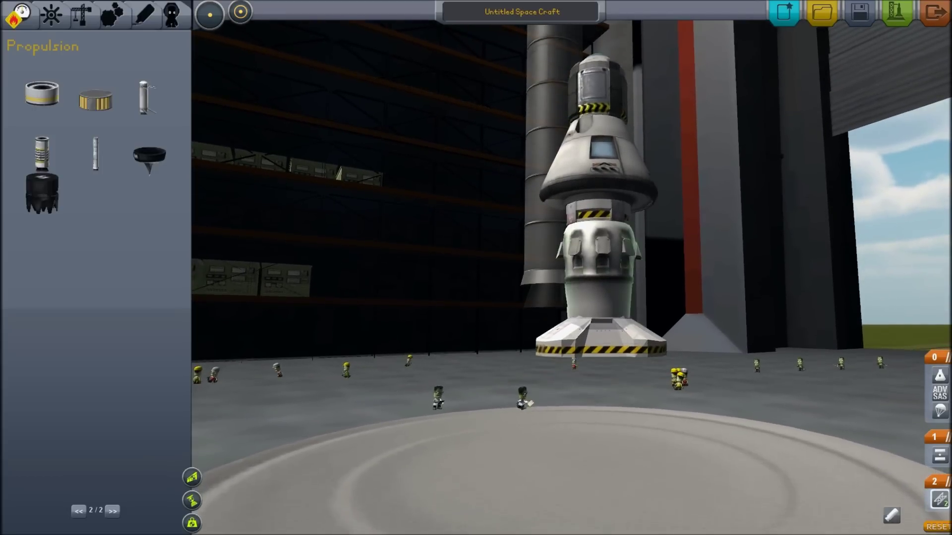
{"action": "left_click", "coordinate": [601, 275]}
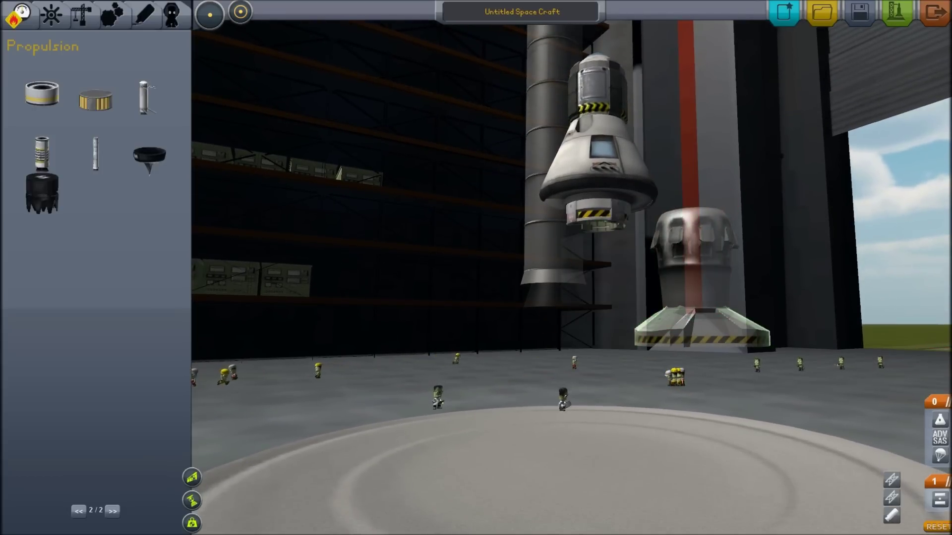
{"action": "scroll", "coordinate": [699, 290], "scroll_direction": "up", "scroll_amount": 3}
{"action": "left_click", "coordinate": [595, 200]}
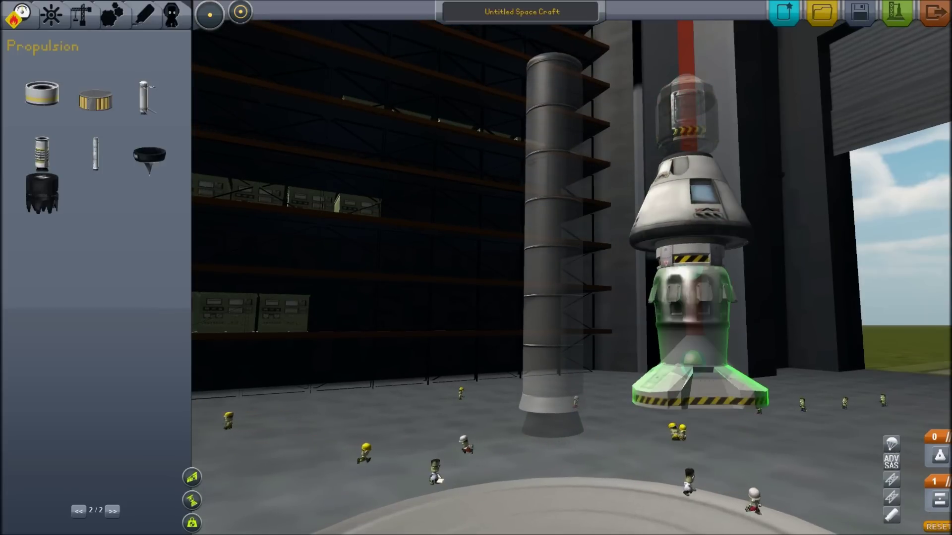
{"action": "left_click", "coordinate": [692, 335]}
{"action": "left_click", "coordinate": [695, 297]}
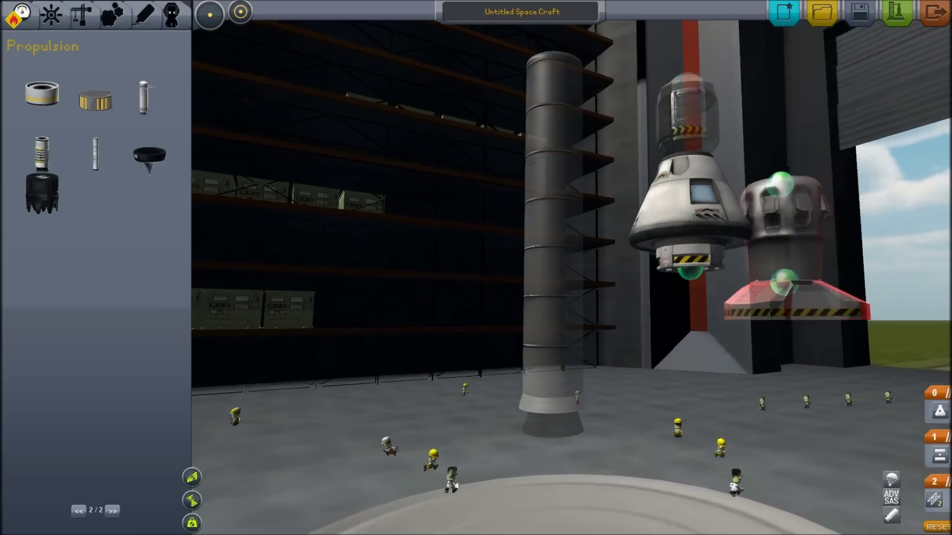
{"action": "left_click", "coordinate": [696, 335]}
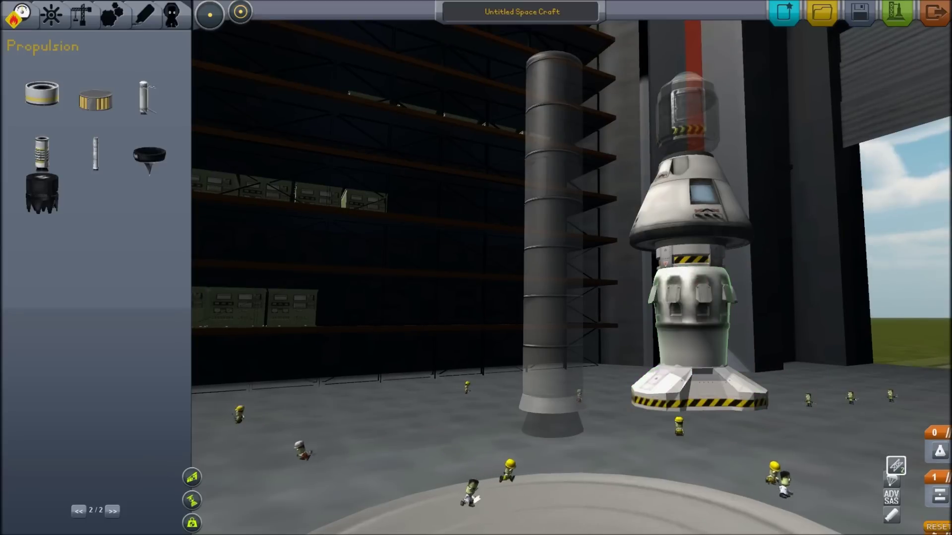
- Attach three BACC solid boosters beneath the engine section
{"action": "left_click", "coordinate": [691, 186]}
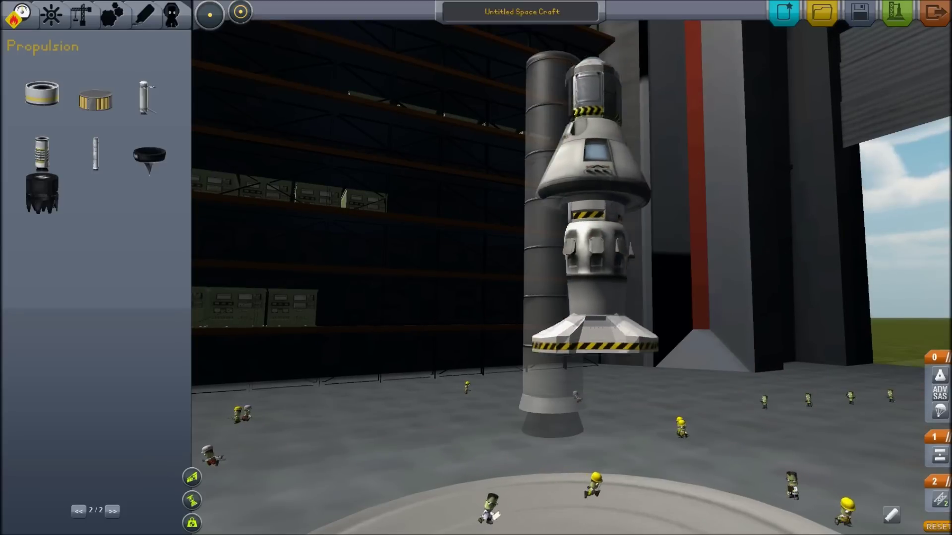
{"action": "left_click", "coordinate": [439, 185]}
{"action": "left_click", "coordinate": [552, 261]}
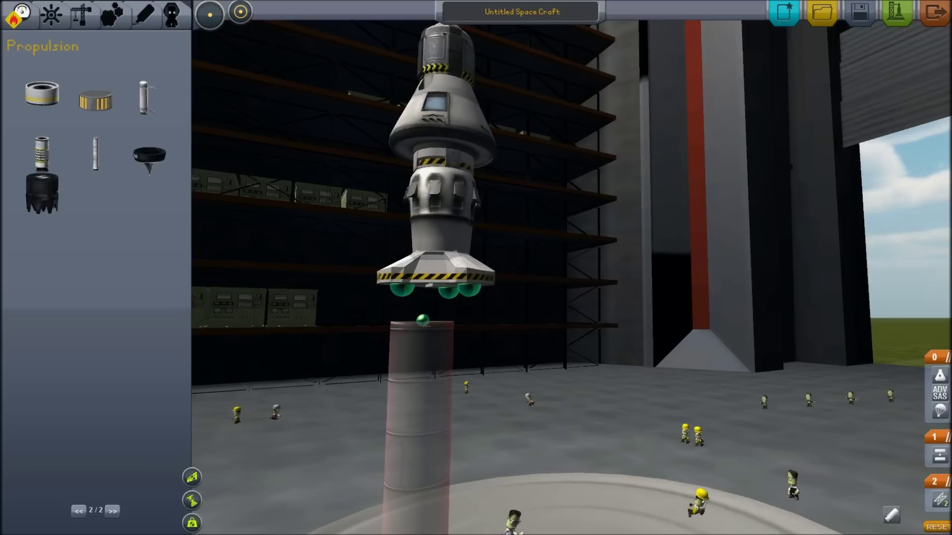
{"action": "left_click", "coordinate": [417, 335]}
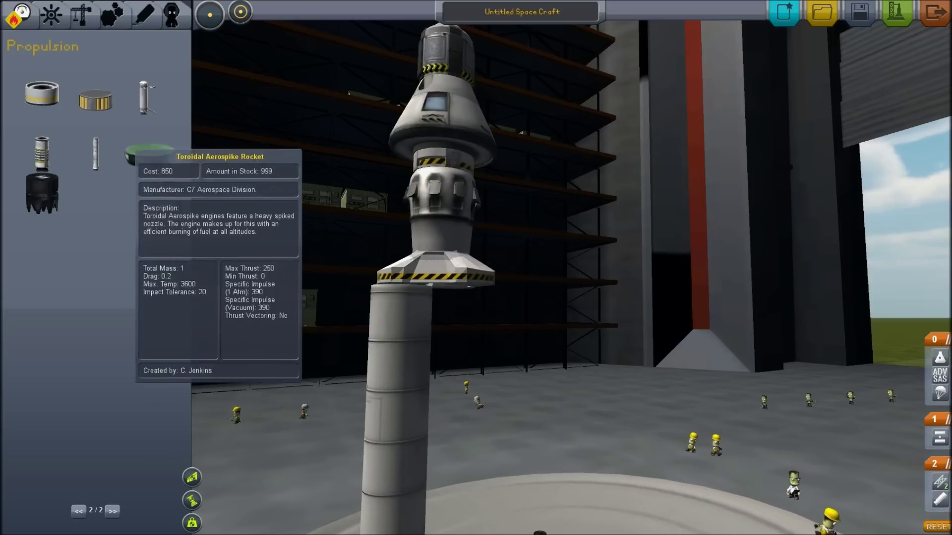
{"action": "left_click", "coordinate": [42, 152]}
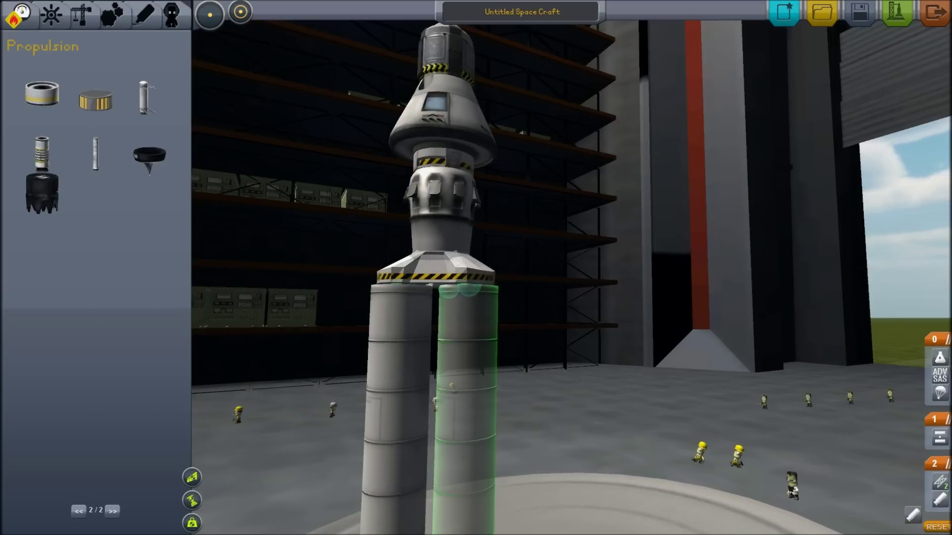
{"action": "left_click", "coordinate": [465, 335]}
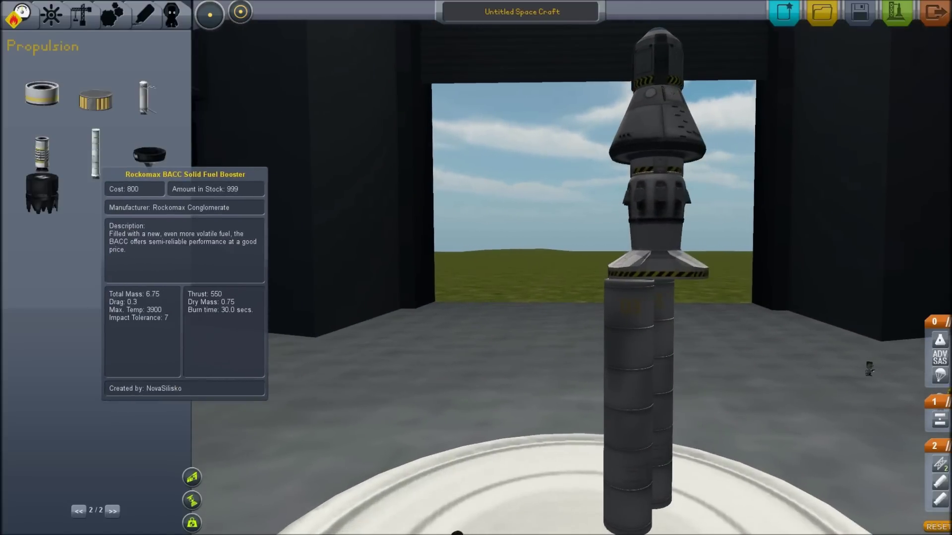
{"action": "left_click", "coordinate": [96, 152]}
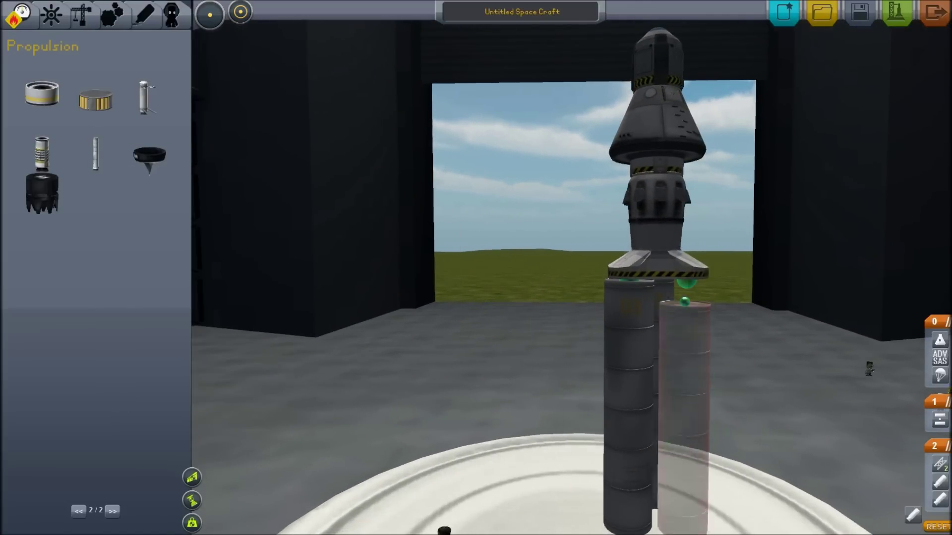
{"action": "left_click", "coordinate": [686, 334]}
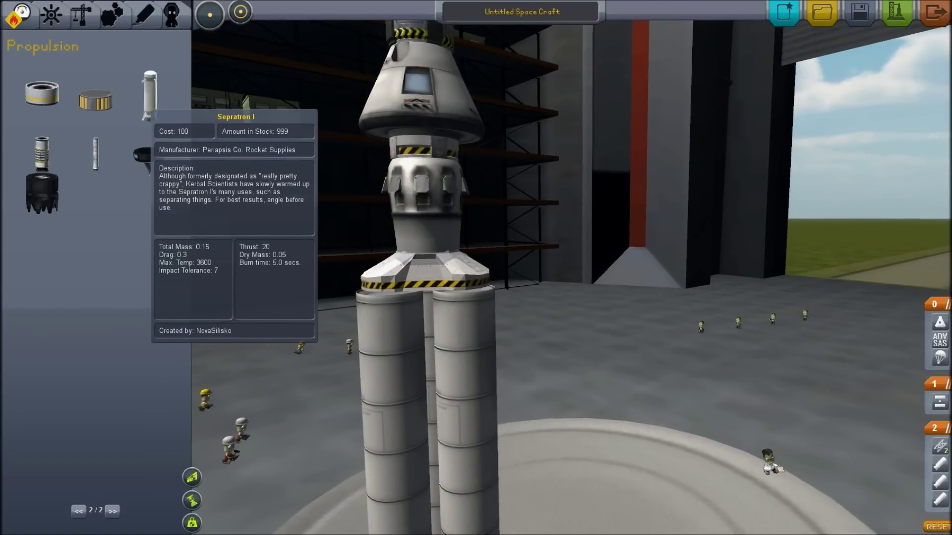
- Pick up and discard a ladder, then roll the three-booster rocket out to the launch pad
{"action": "left_click", "coordinate": [111, 15]}
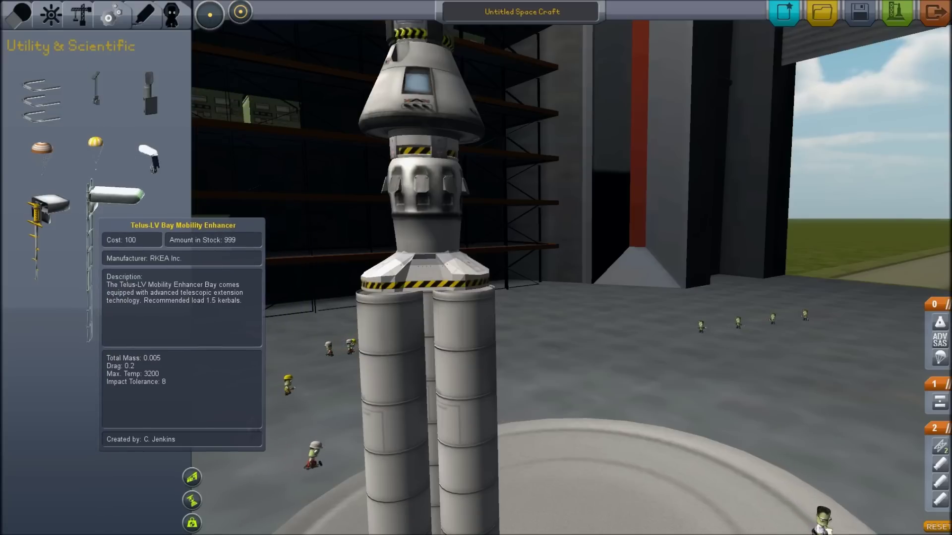
{"action": "left_click", "coordinate": [104, 200]}
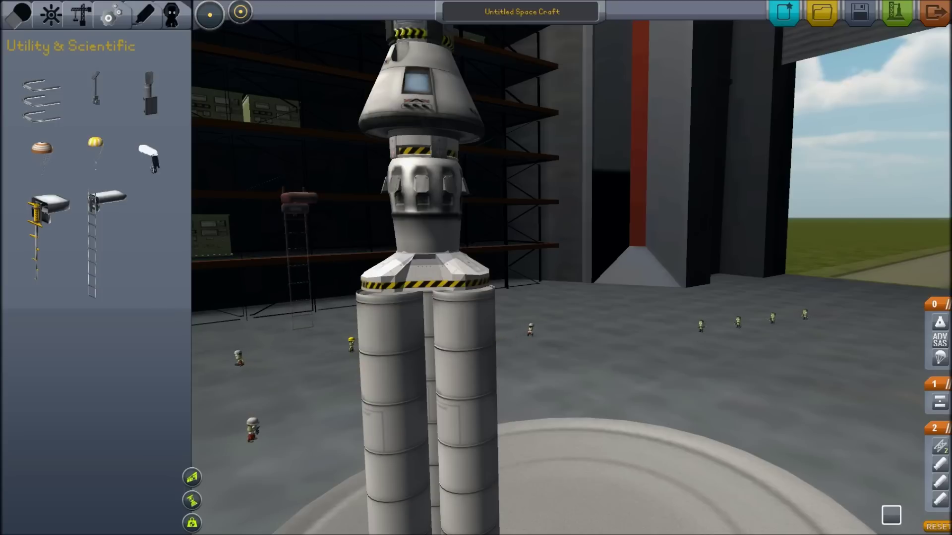
{"action": "left_click", "coordinate": [149, 171]}
{"action": "left_click", "coordinate": [146, 13]}
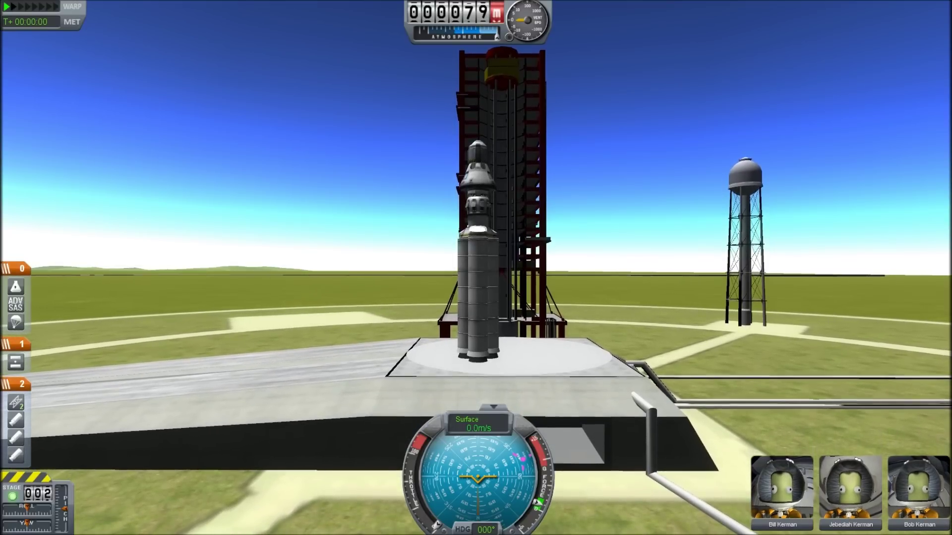
- Lift off, enable RCS, toggle SAS on and off, then jettison the spent boosters
{"action": "key", "text": "space"}
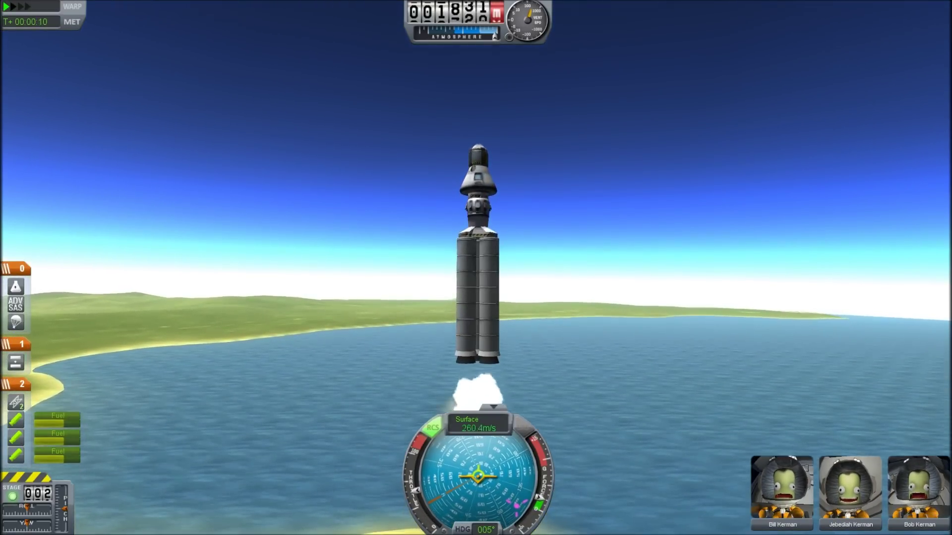
{"action": "key", "text": "r"}
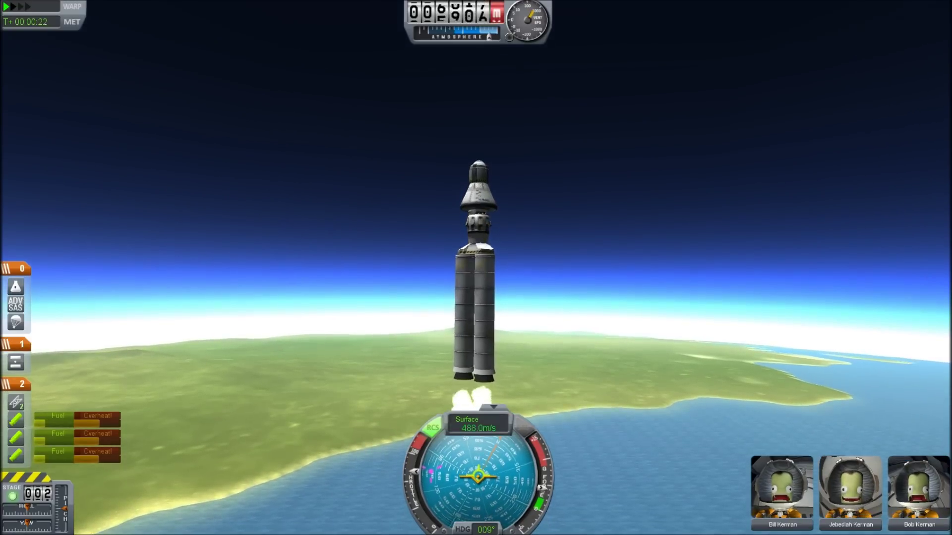
{"action": "key", "text": "t"}
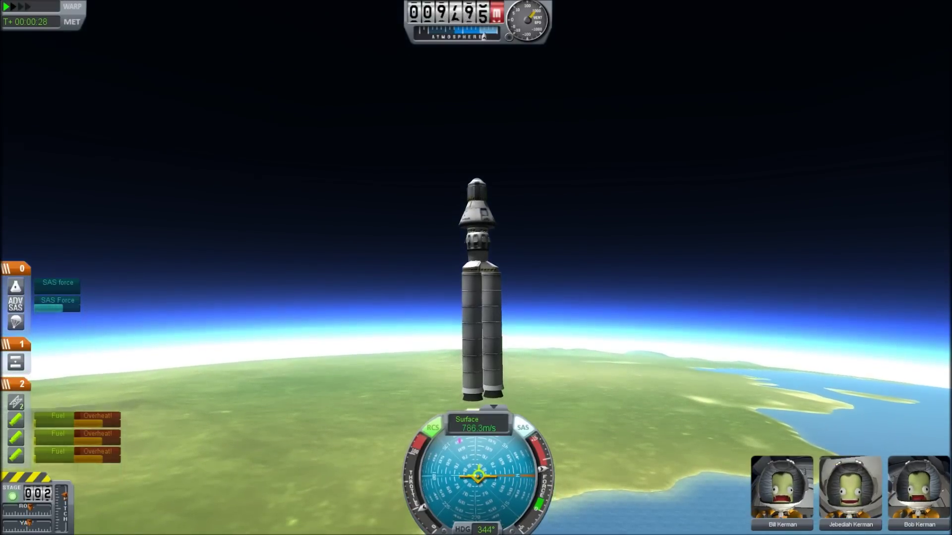
{"action": "key", "text": "t"}
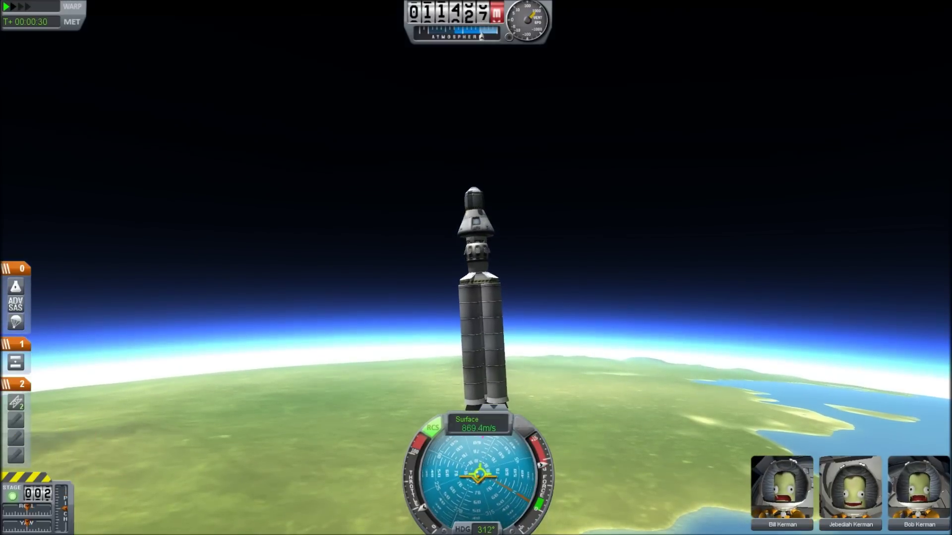
{"action": "key", "text": "space"}
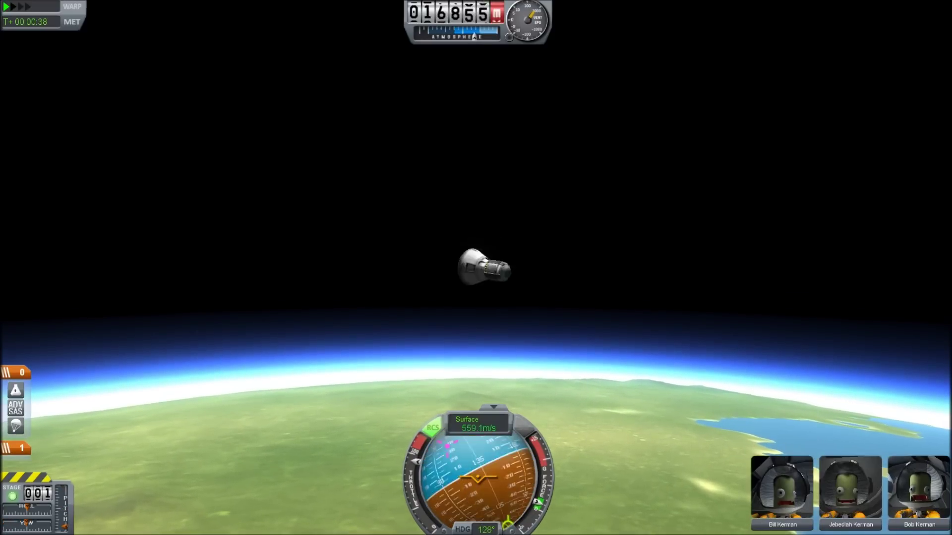
- Enable SAS to steady the lone capsule as it coasts toward 30 km
{"action": "key", "text": "t"}
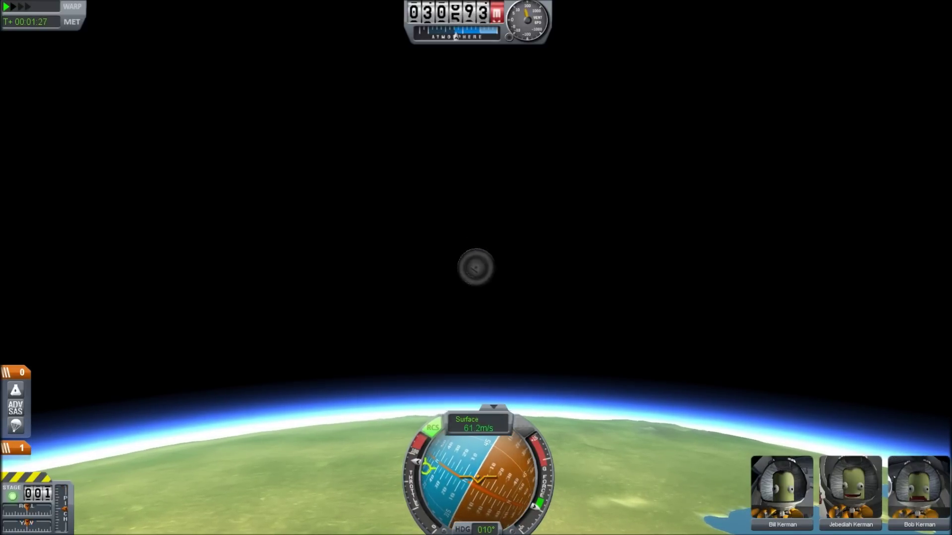
{"action": "key", "text": "m"}
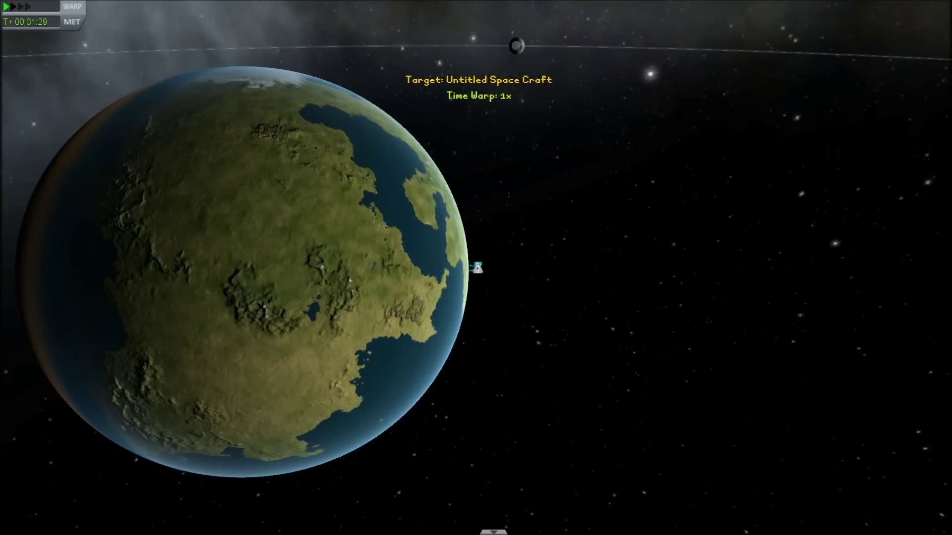
{"action": "key", "text": "Down"}
{"action": "key", "text": "Down"}
{"action": "key", "text": "Down"}
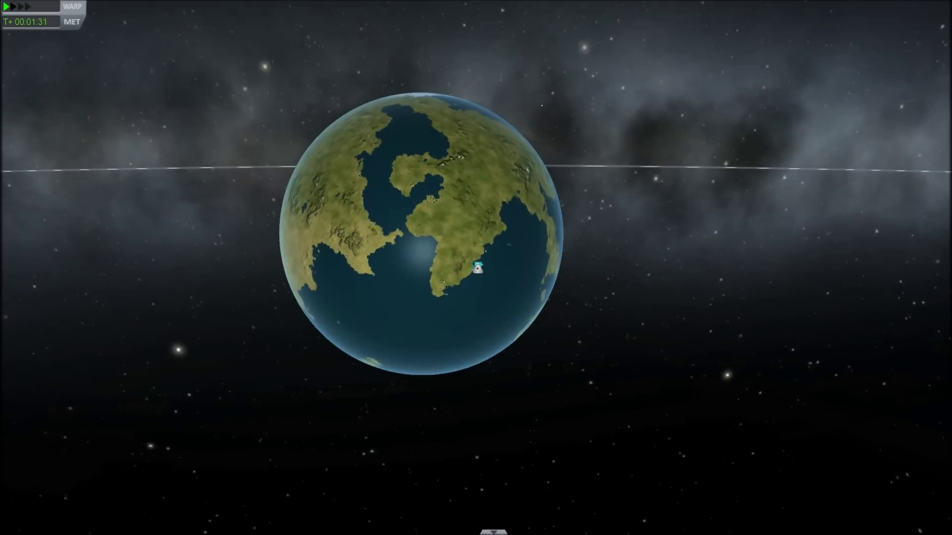
{"action": "key", "text": "Left"}
{"action": "key", "text": "Left"}
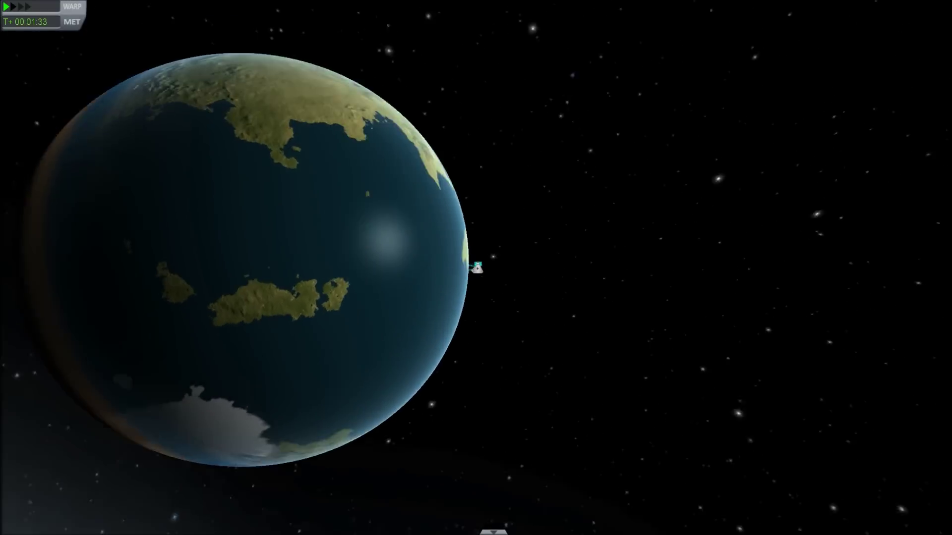
{"action": "key", "text": "Right"}
{"action": "key", "text": "Right"}
{"action": "key", "text": "Up"}
{"action": "key", "text": "Up"}
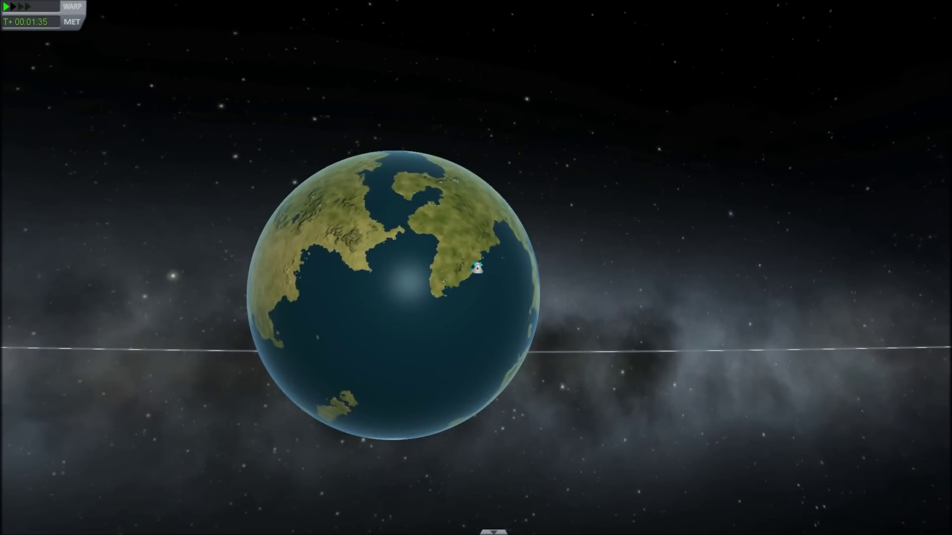
{"action": "key", "text": "m"}
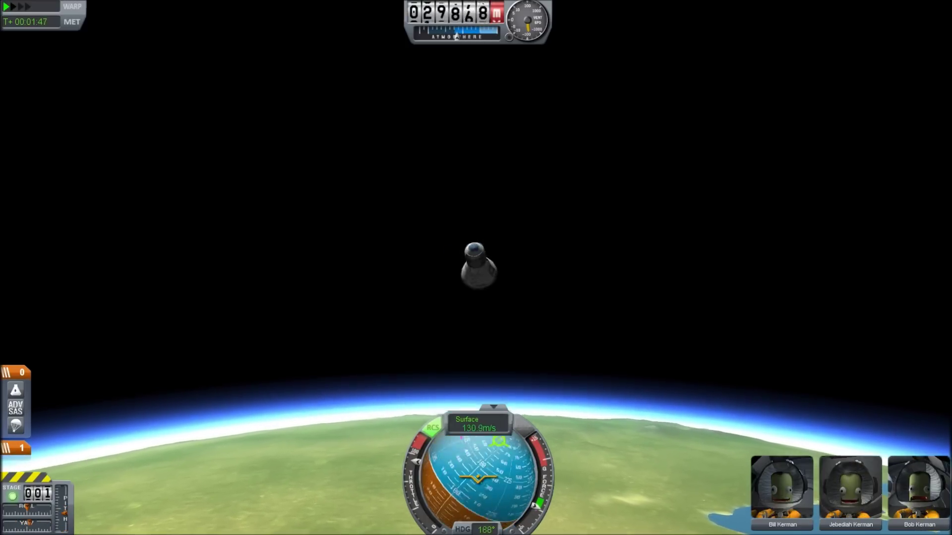
- Toggle SAS and fire the final parachute stage for the descent over the sea
{"action": "key", "text": "t"}
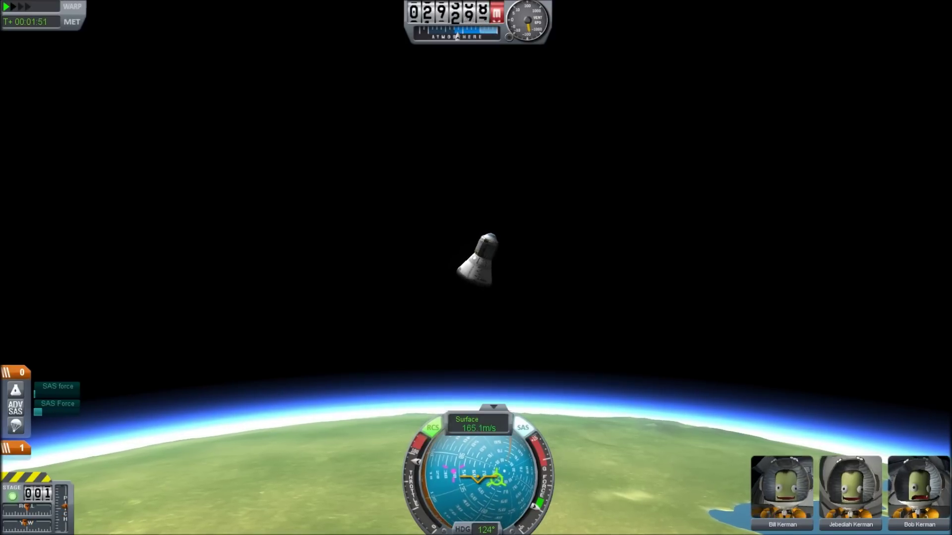
{"action": "key", "text": "t"}
{"action": "key", "text": "space"}
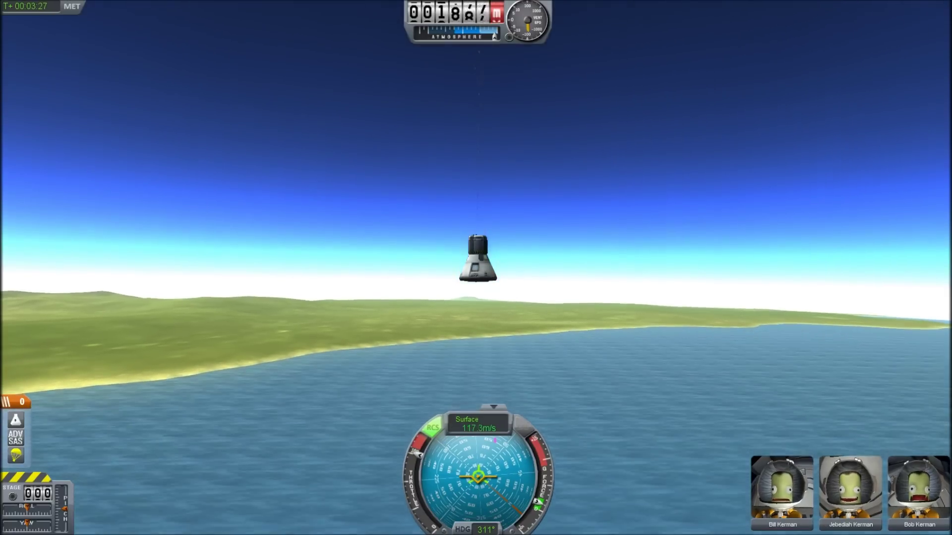
- Drop time warp to 1x, watch the splashdown, and bring up the pause menu
{"action": "key", "text": "slash"}
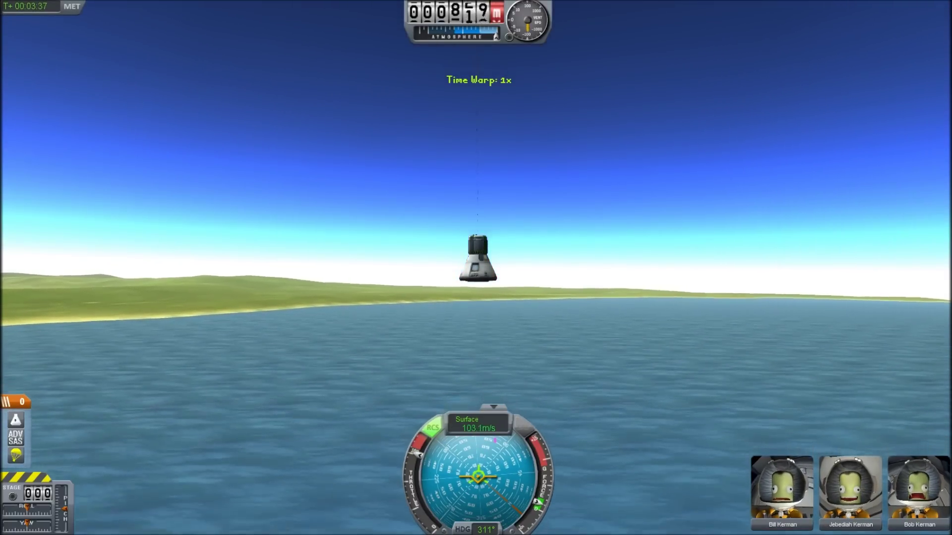
{"action": "key", "text": "Up"}
{"action": "key", "text": "Down"}
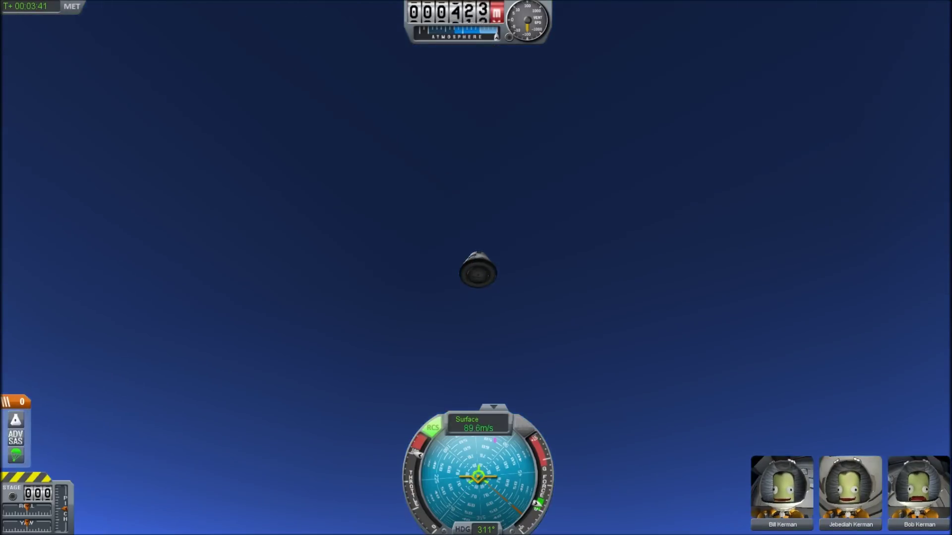
{"action": "key", "text": "Up"}
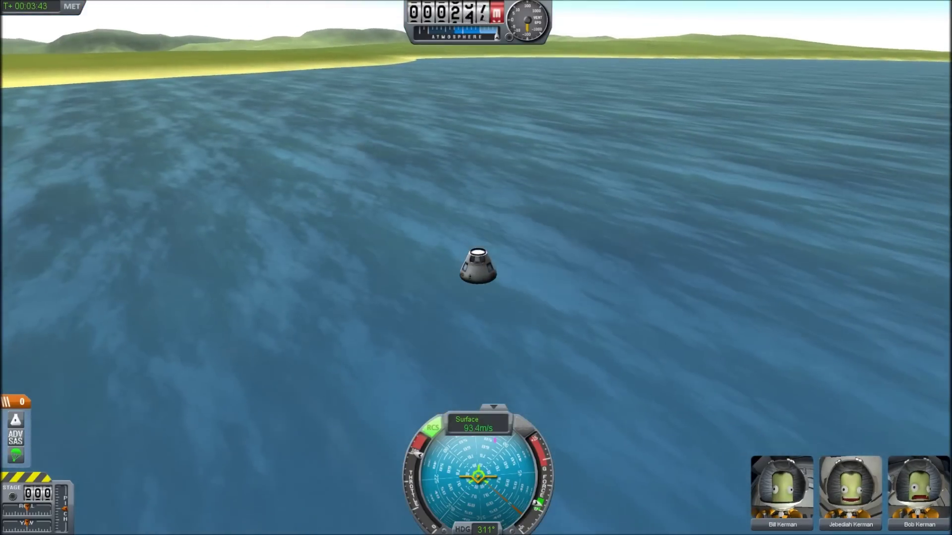
{"action": "key", "text": "Escape"}
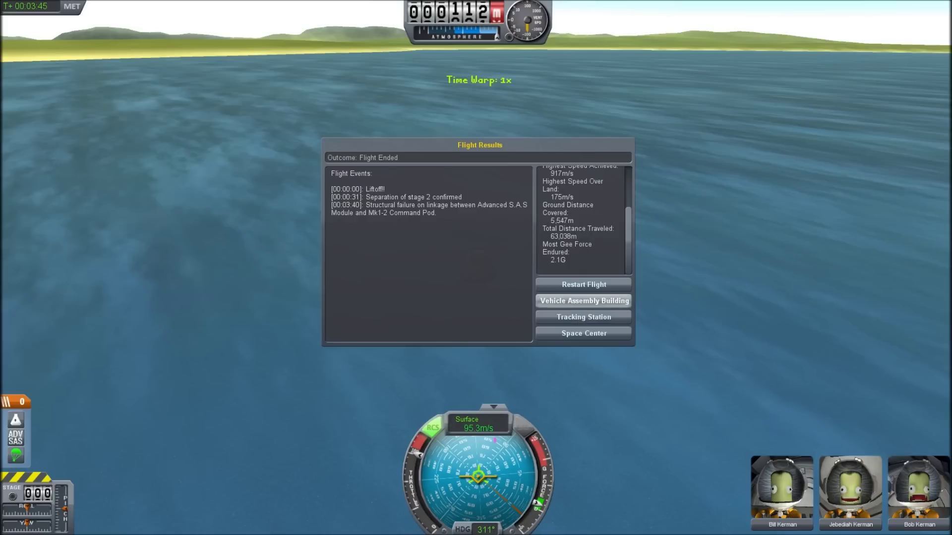
- Choose Vehicle Assembly Building from the Flight Results window
{"action": "left_click", "coordinate": [585, 300]}
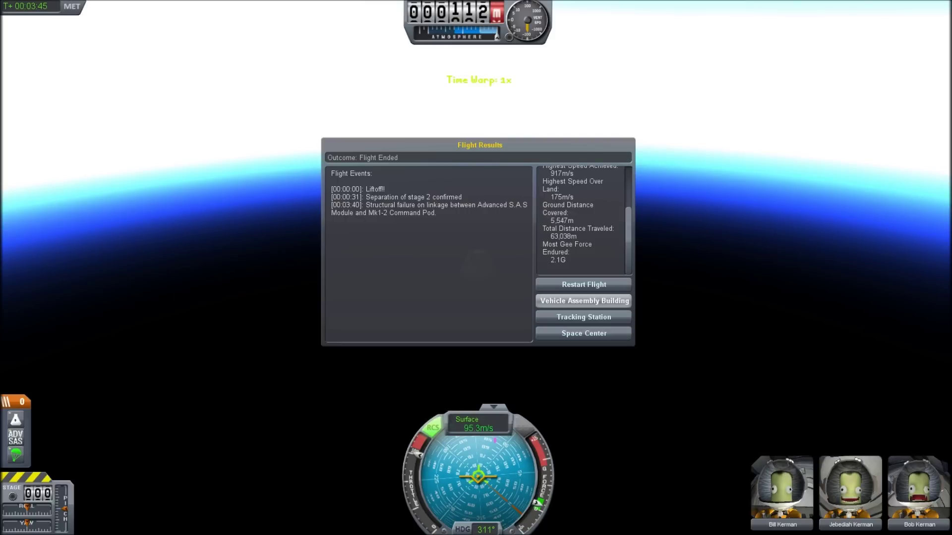